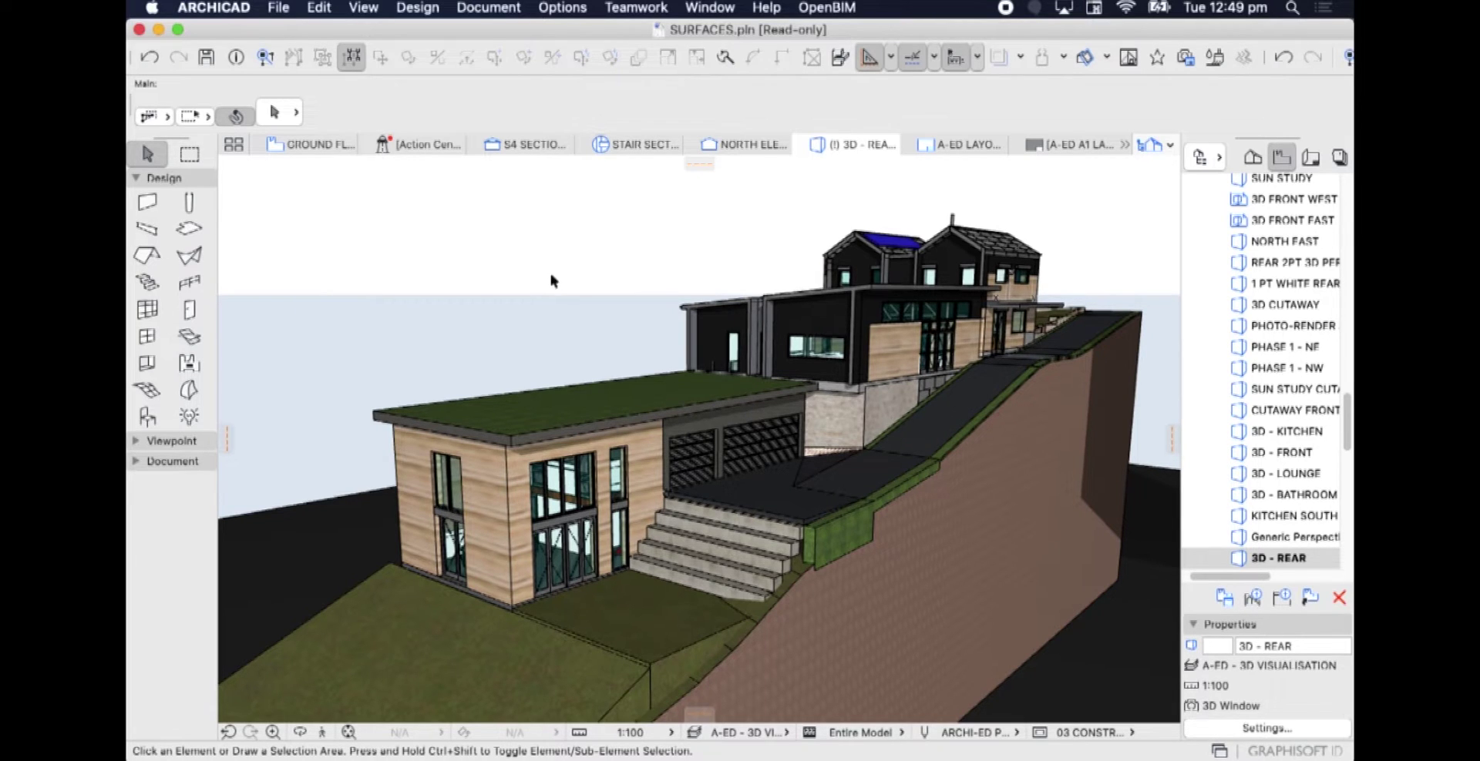
Review the green roof slab's surface overrides without changing them.
left_click(524, 443)
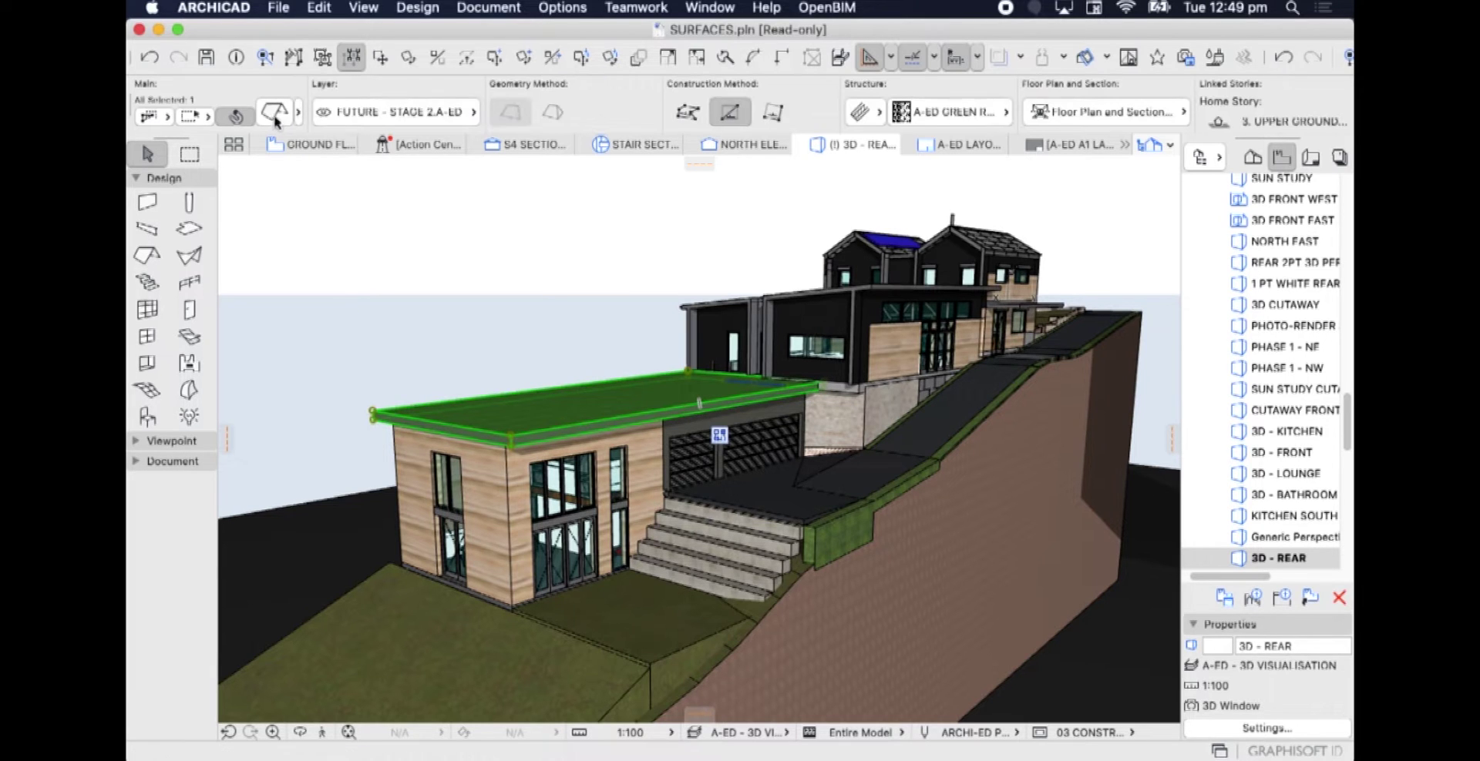
left_click(275, 114)
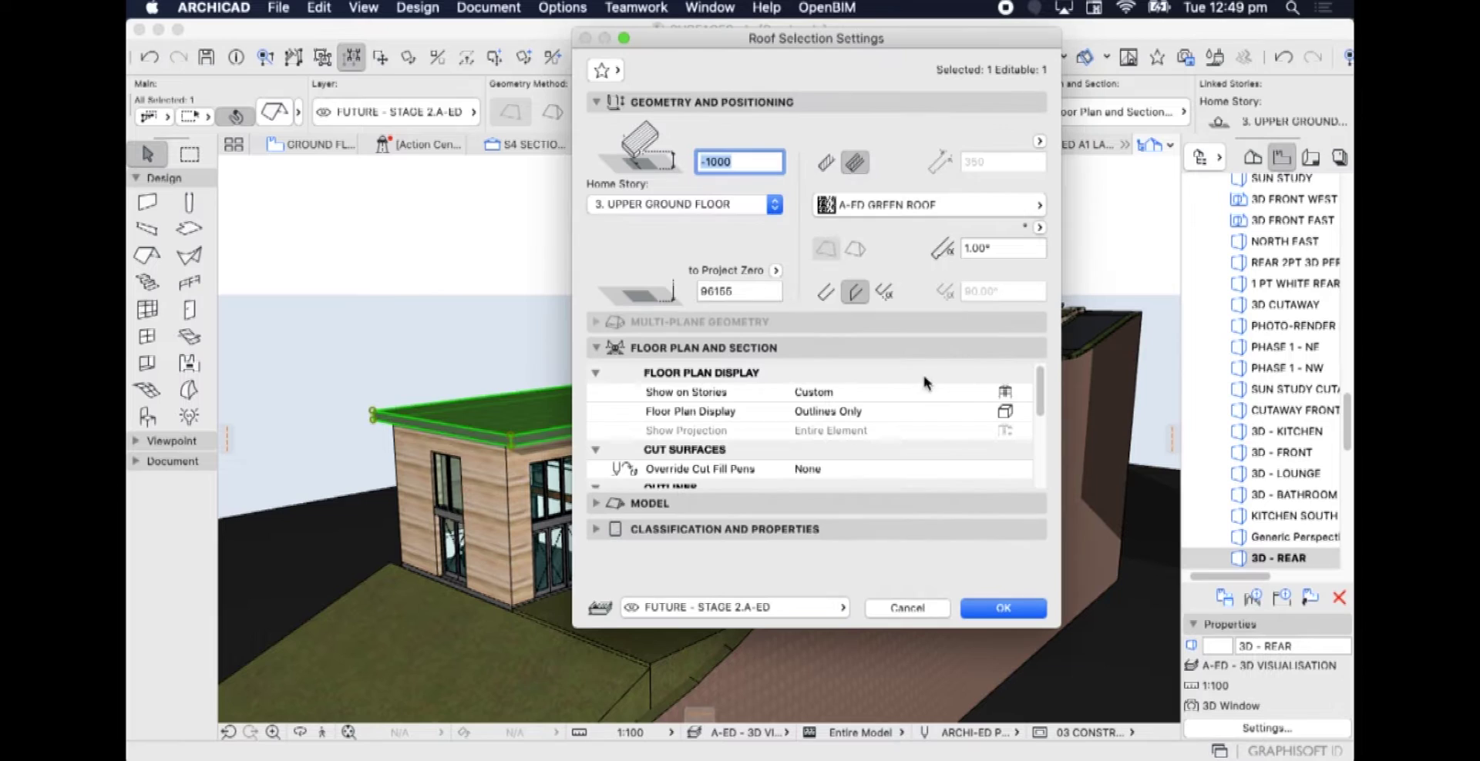
left_click(621, 505)
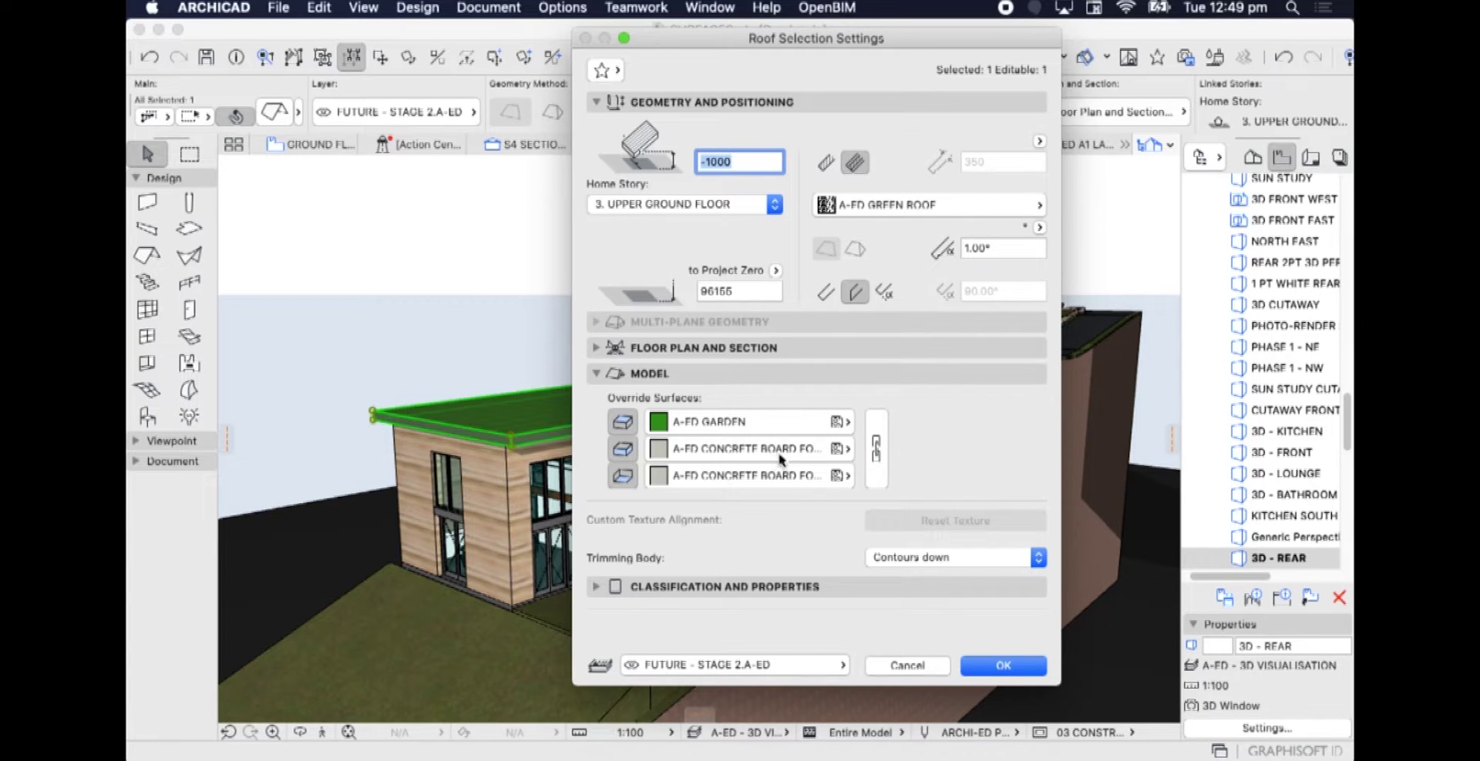
left_click(980, 664)
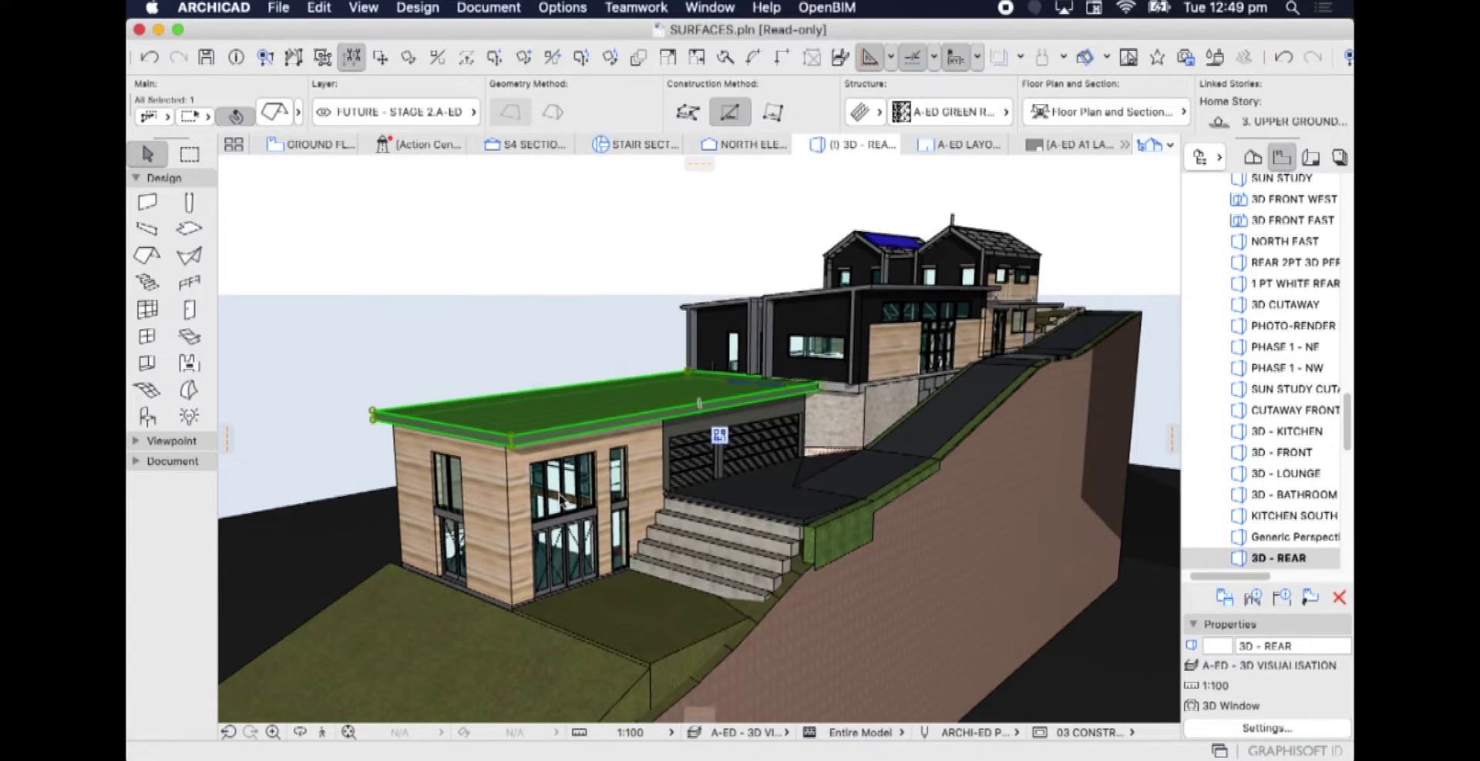
Inspect the front windowed wall's settings, close them unchanged and clear the selection.
left_click(513, 486)
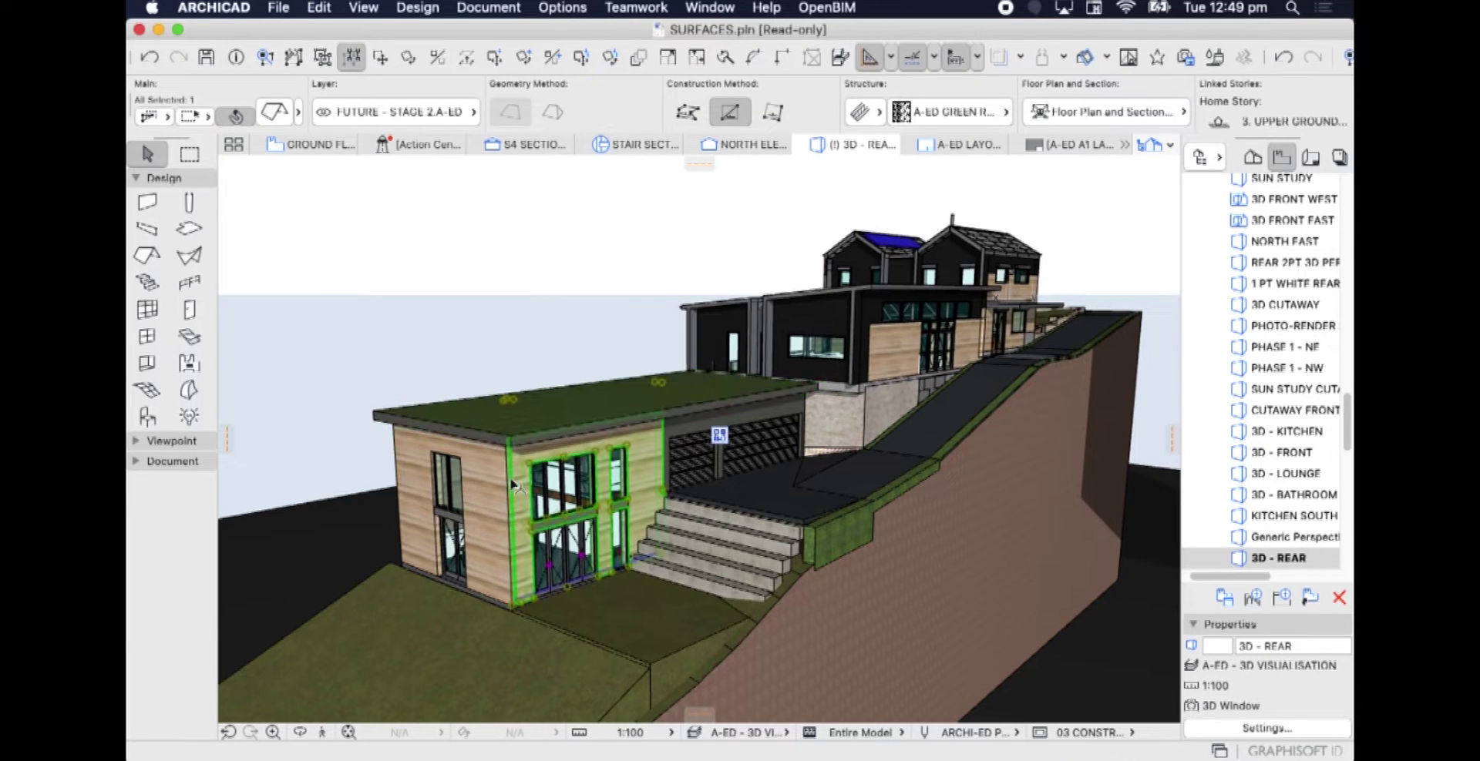
left_click(236, 115)
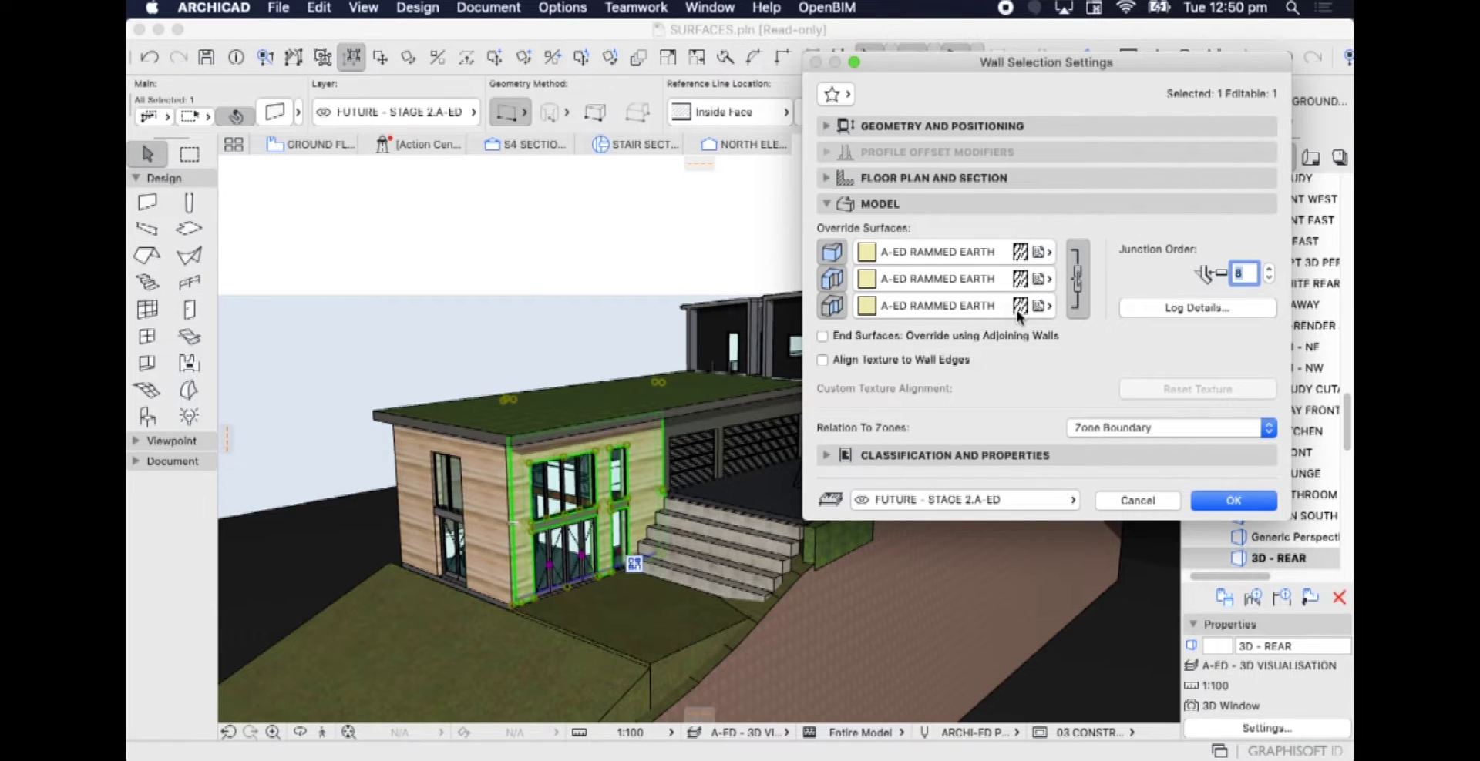
left_click(1138, 501)
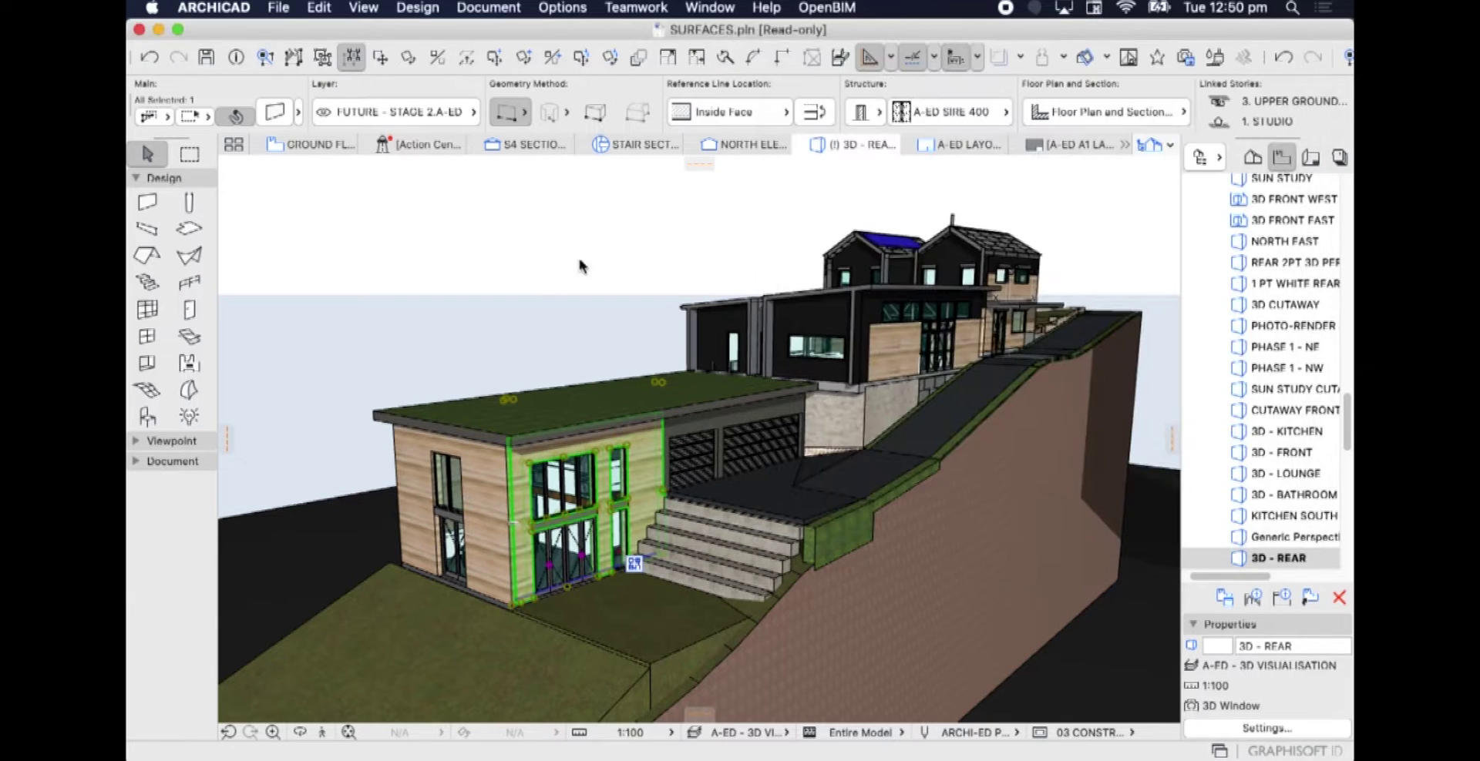
left_click(651, 230)
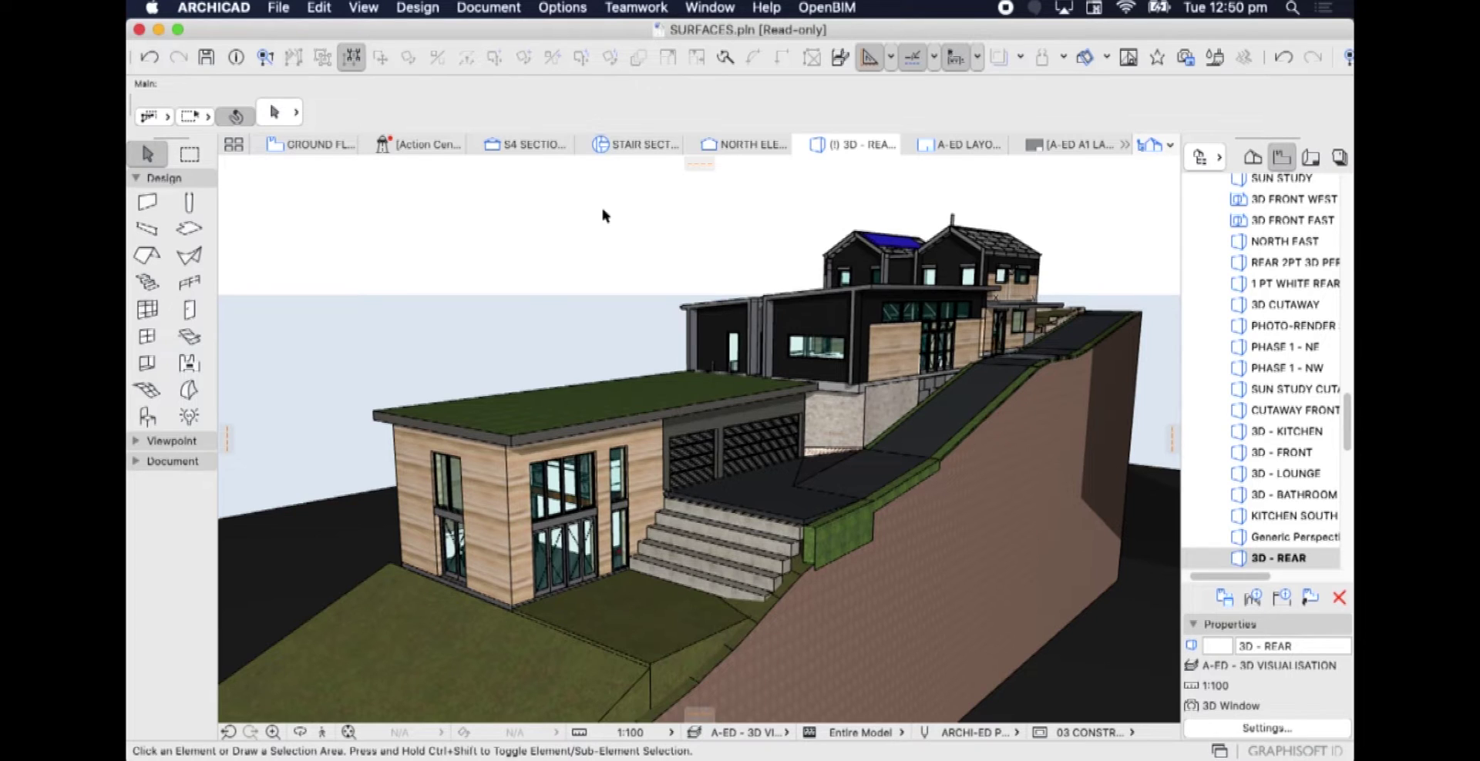
Give the left wooden wall, front windowed wall and upper rear wall A-ED GLOSS RED override surfaces.
left_click(505, 467)
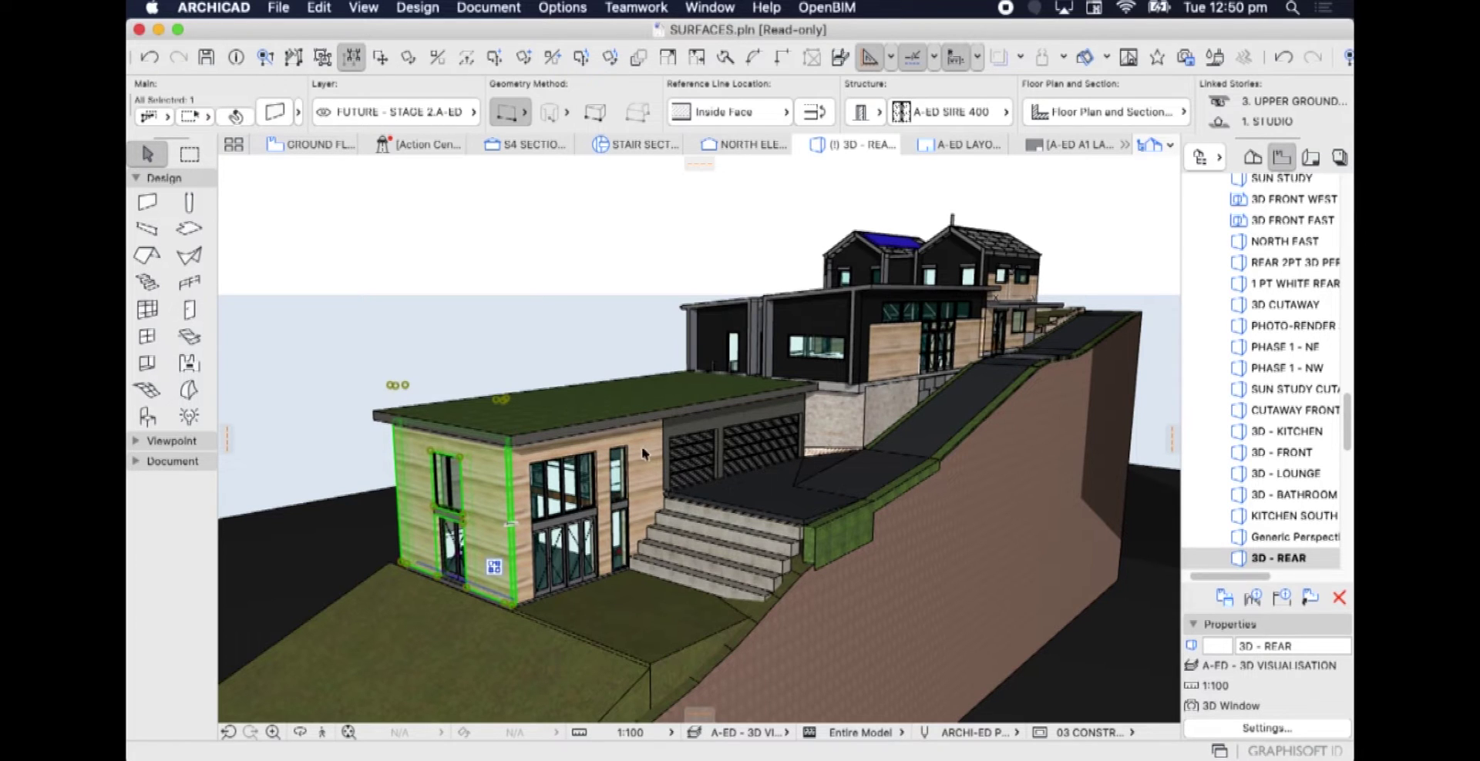
left_click(236, 116)
left_click(637, 444, "shift")
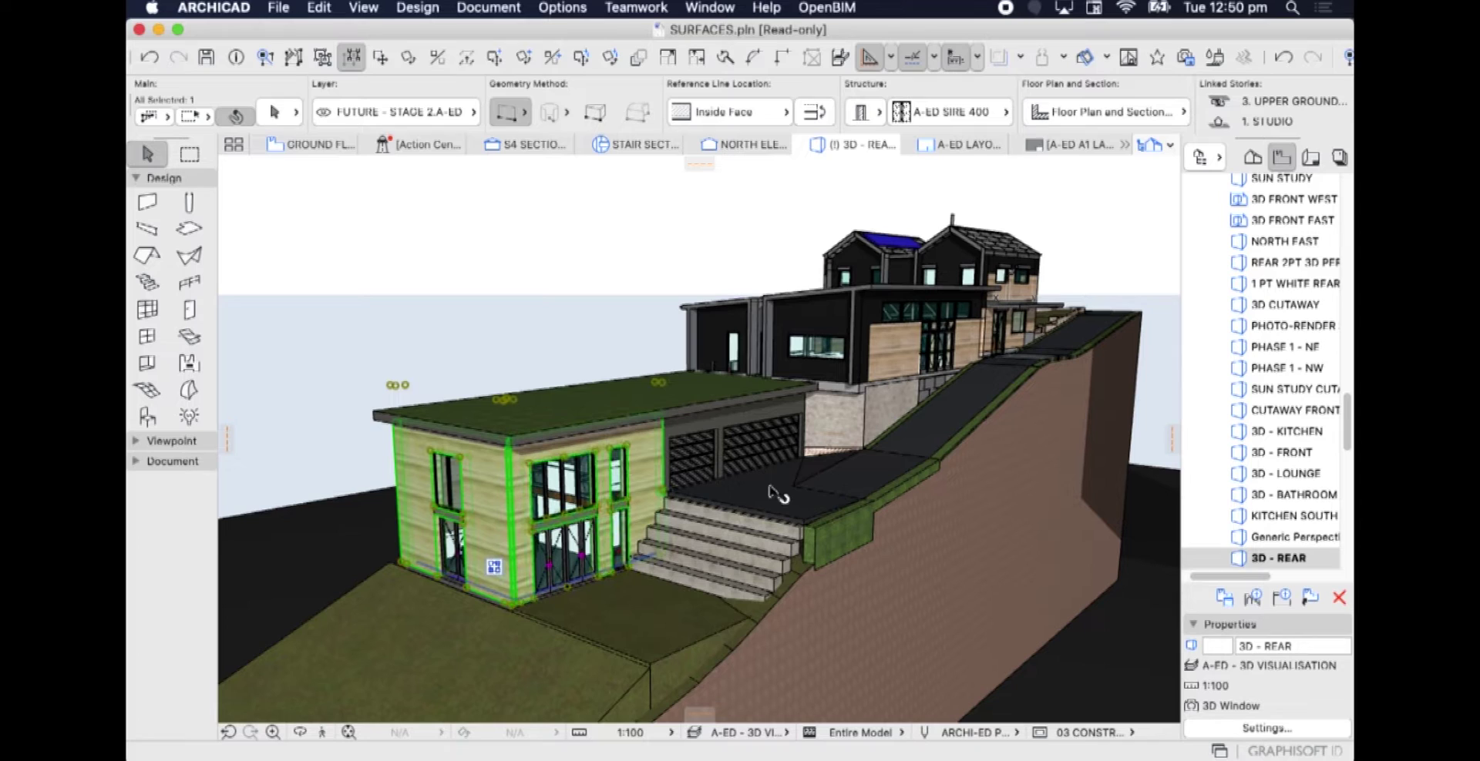
left_click(898, 350, "shift")
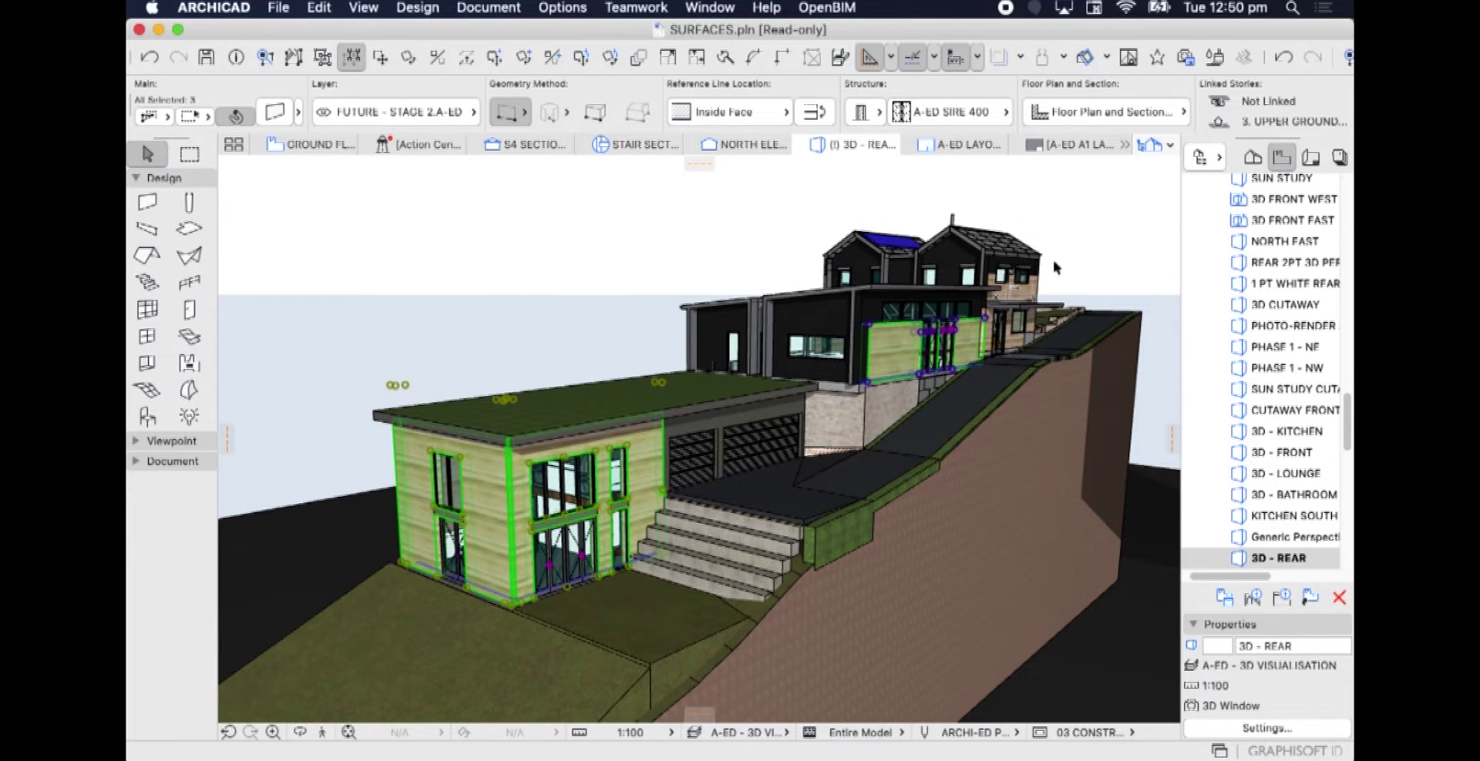
left_click(275, 112)
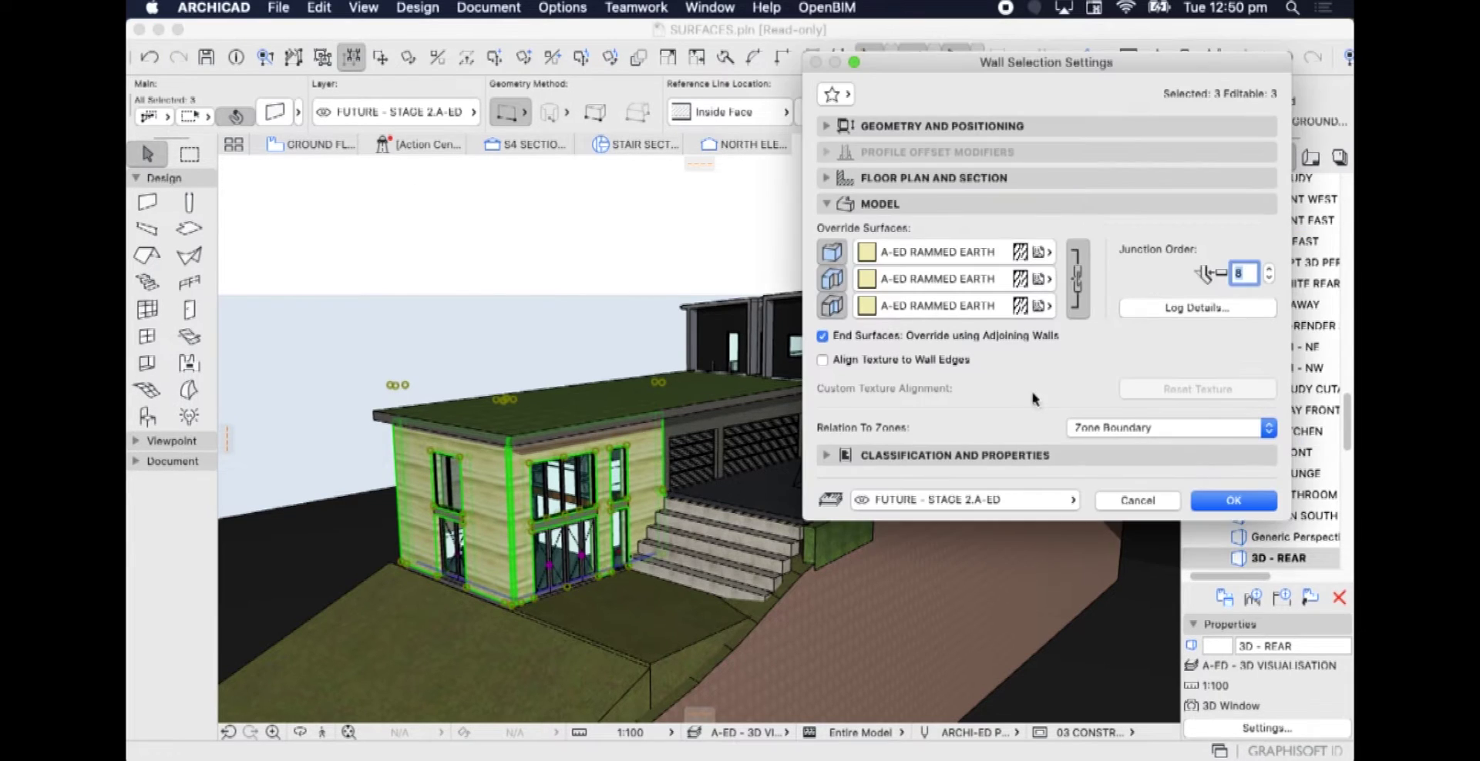
left_click(911, 279)
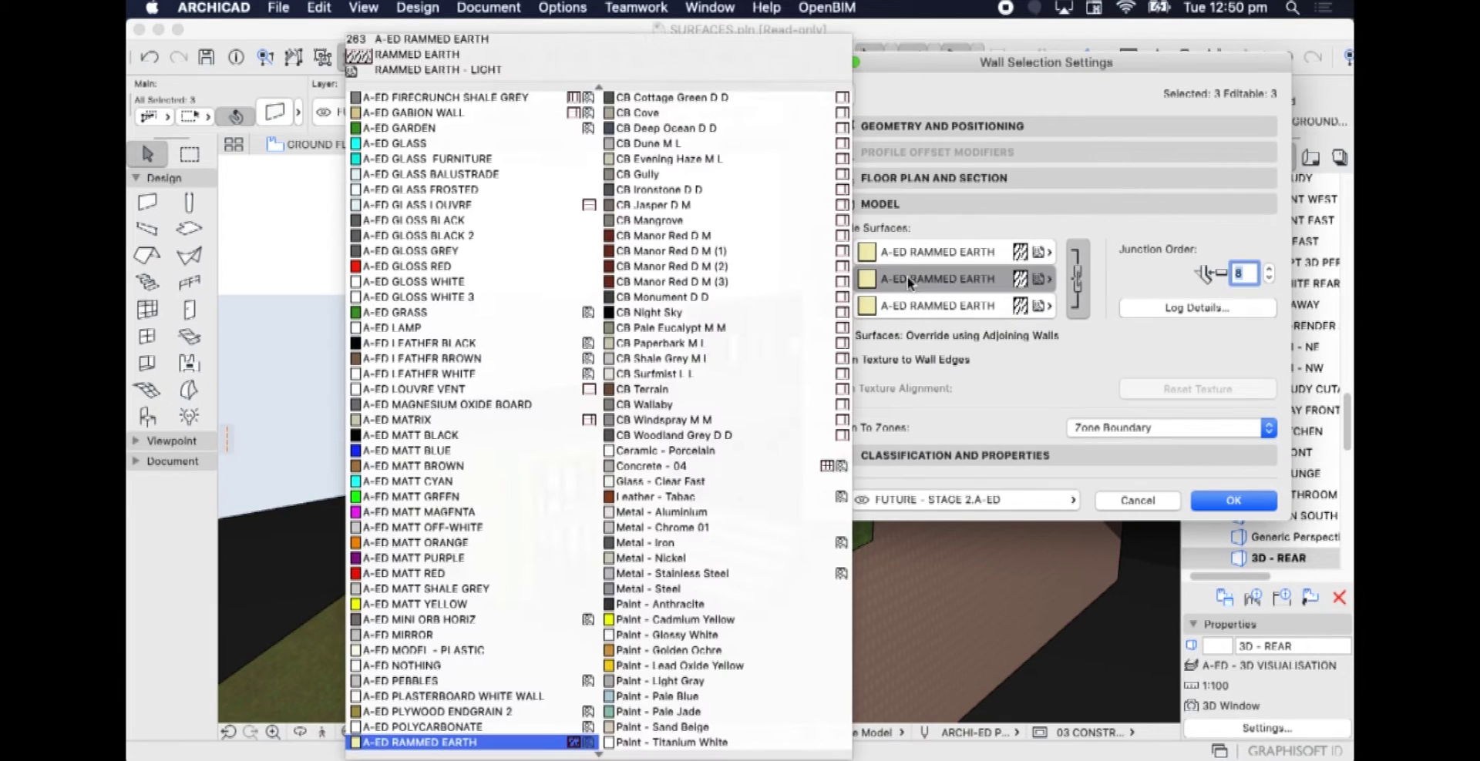
left_click(493, 267)
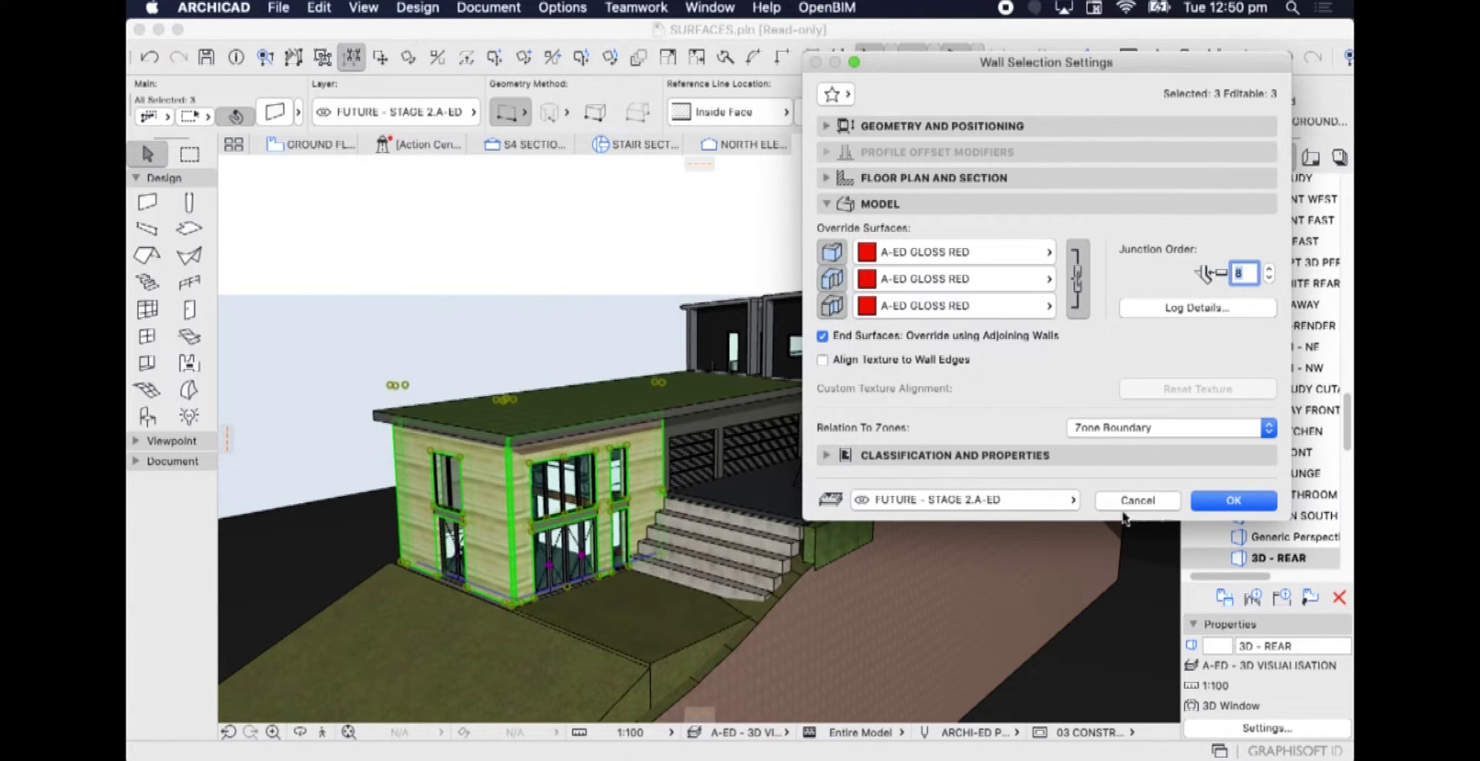
left_click(1233, 500)
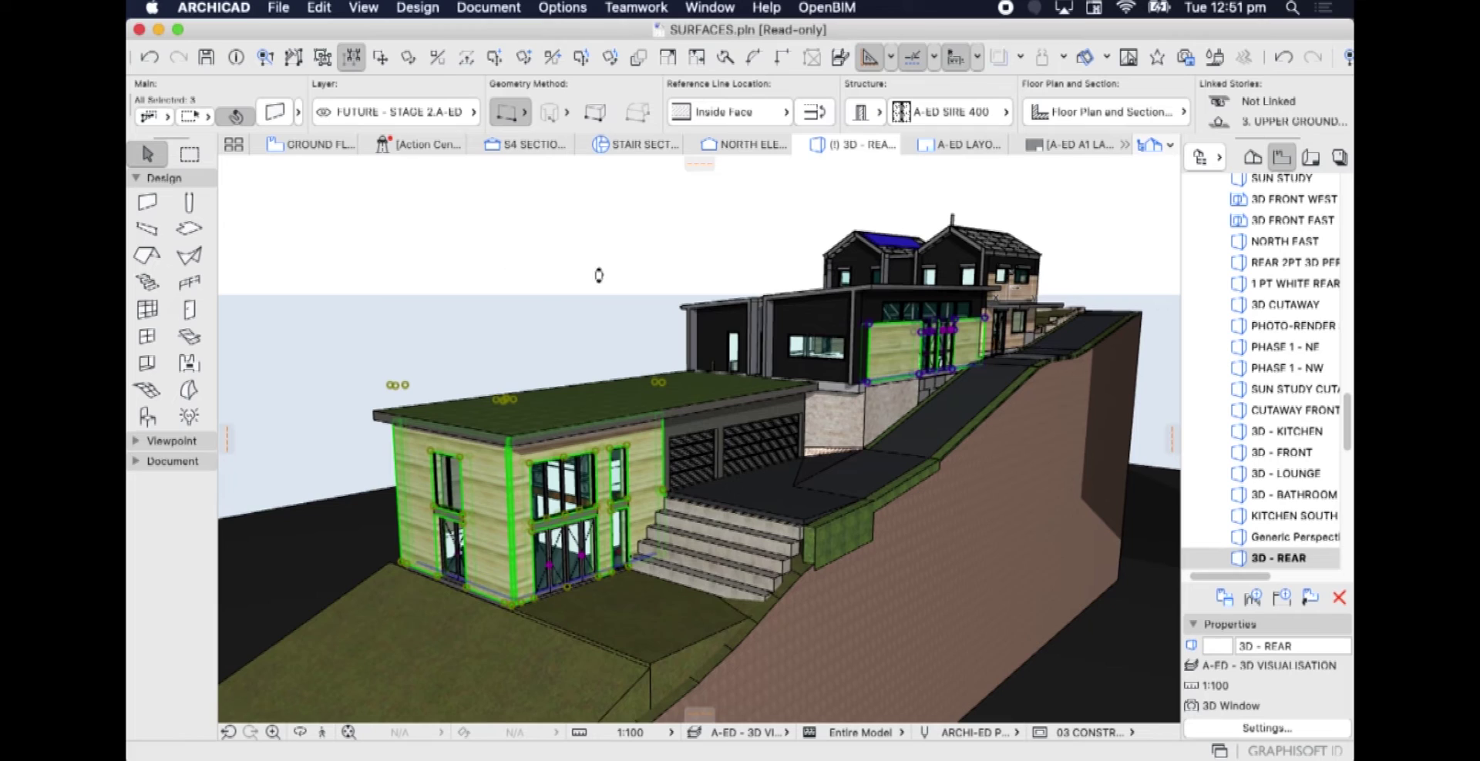
Set the garage wall and its two adjoining walls to A-ED MATT YELLOW override surfaces.
key("Escape")
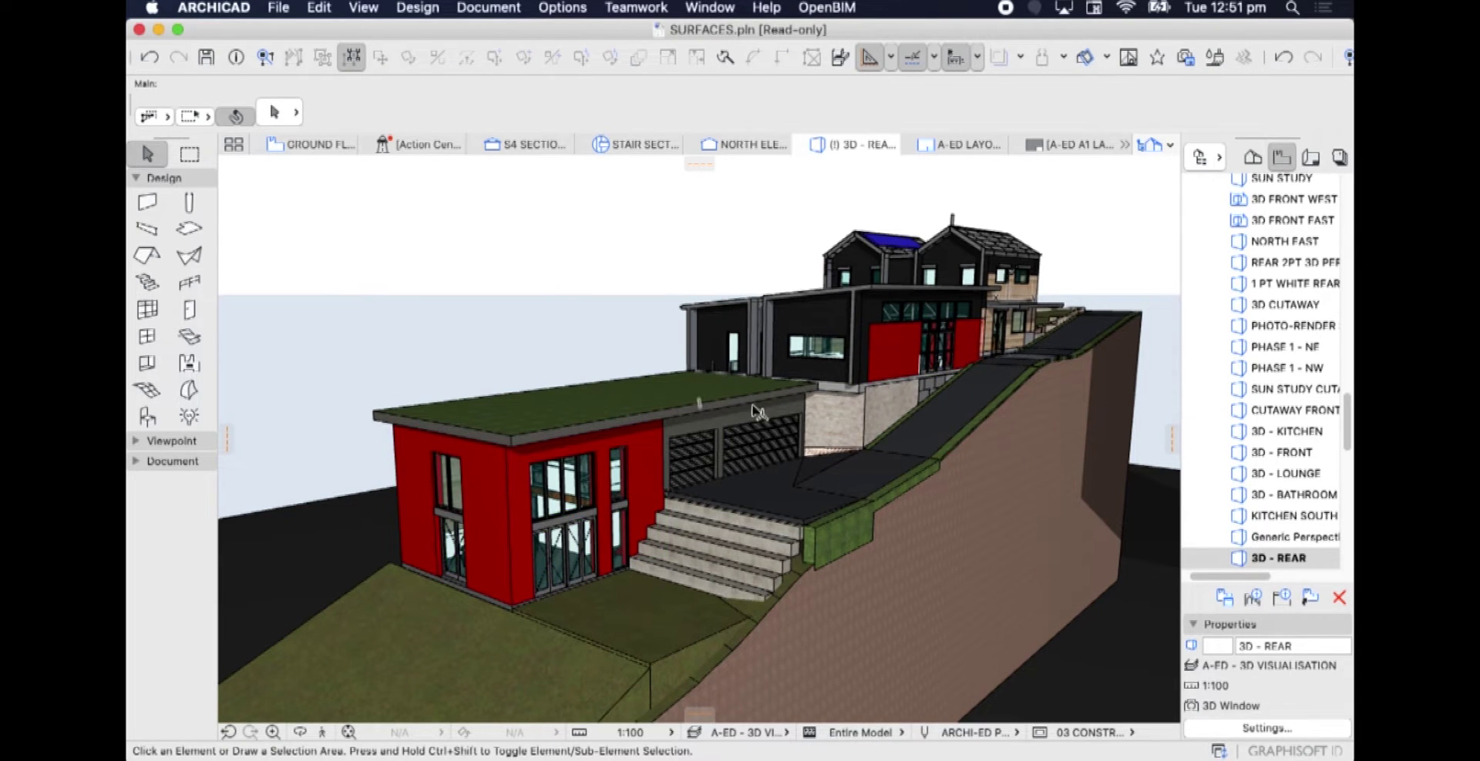
left_click(853, 432)
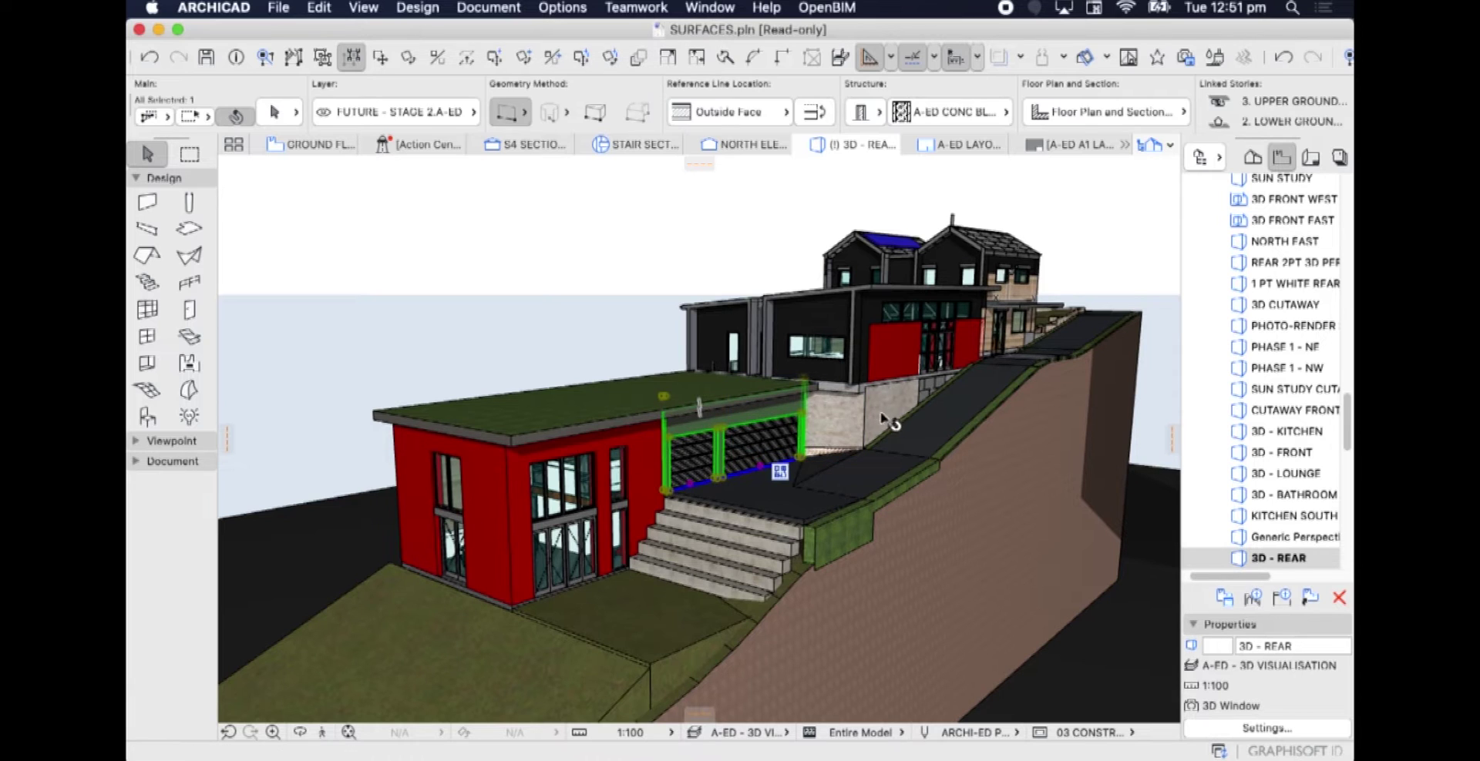
left_click(675, 364, "shift")
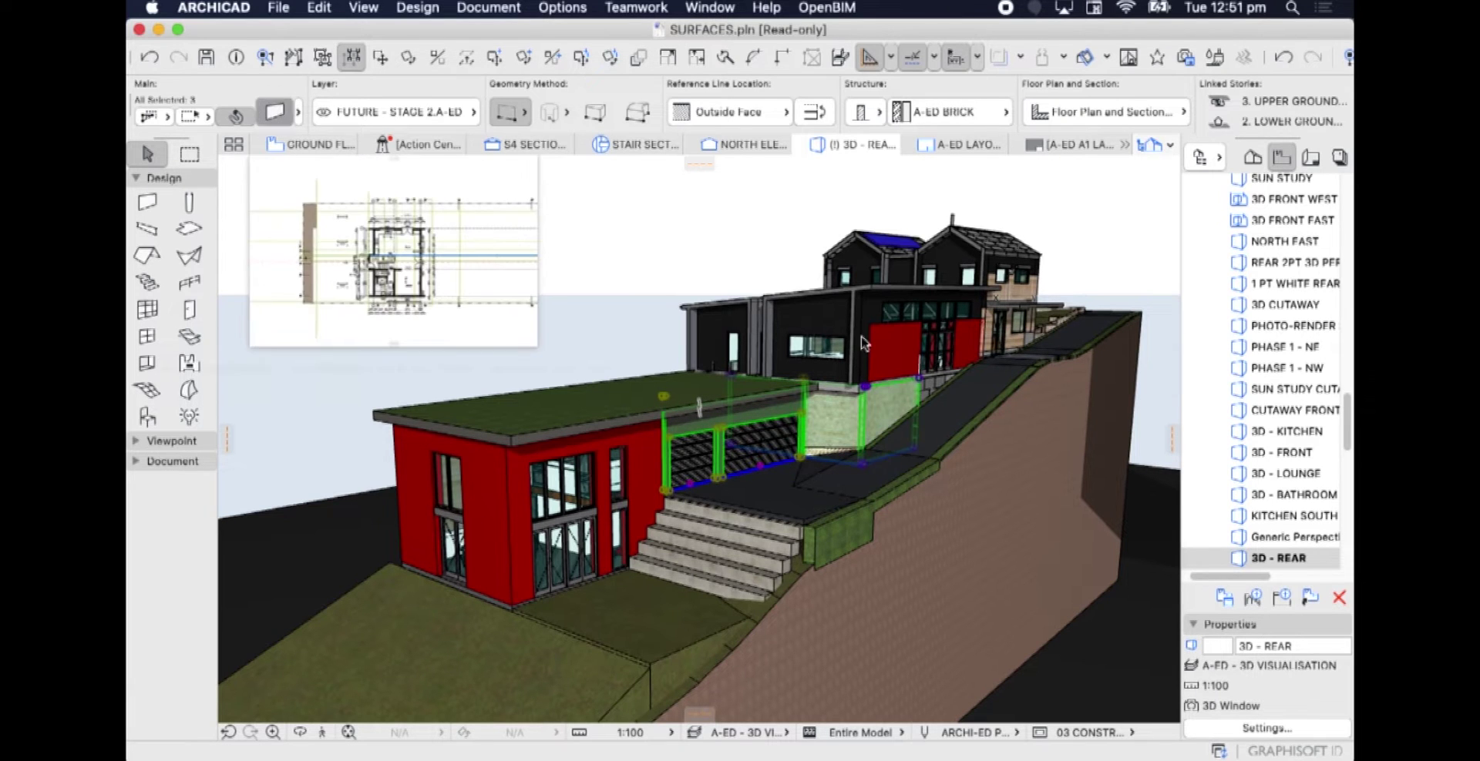
key("super+t")
left_click(937, 280)
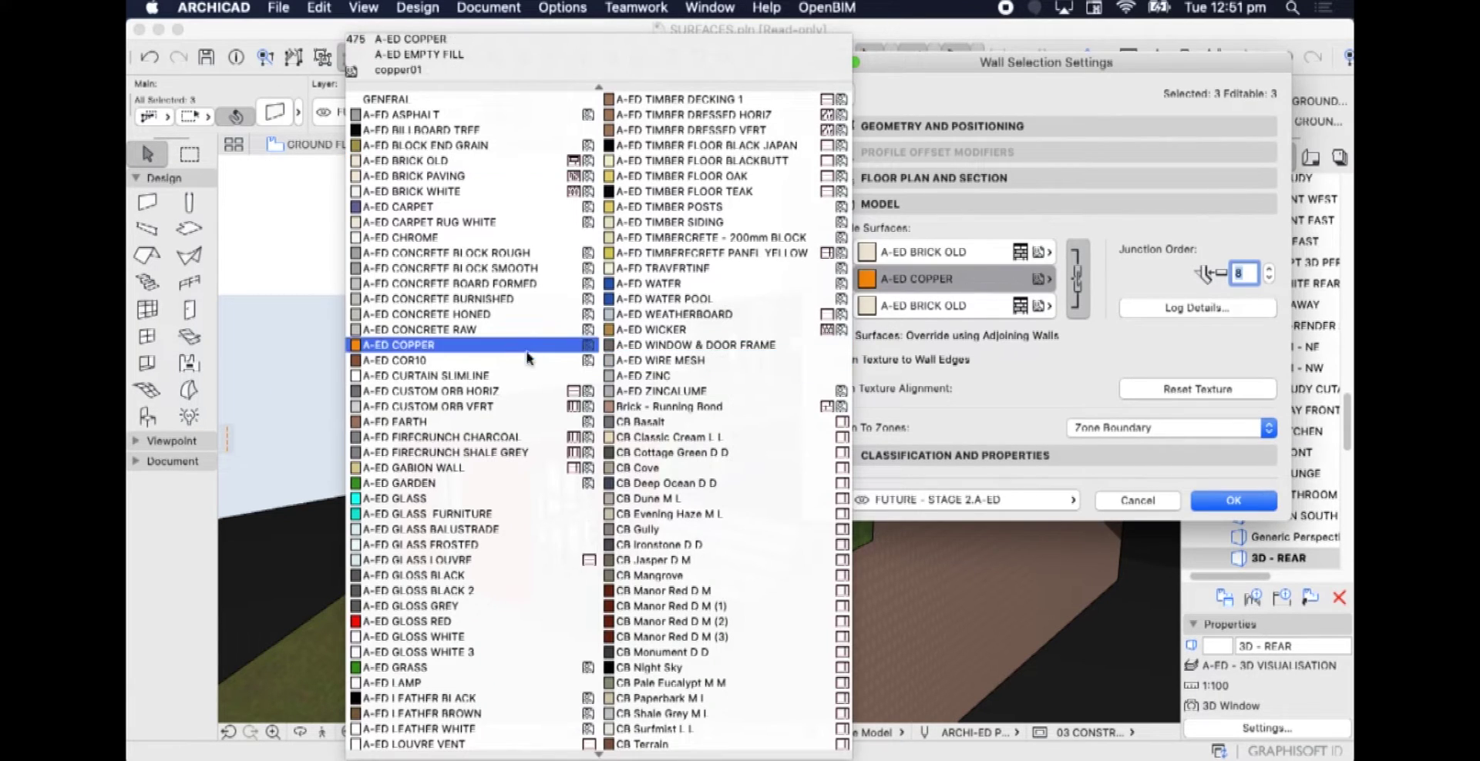
scroll(516, 358, "down", 5)
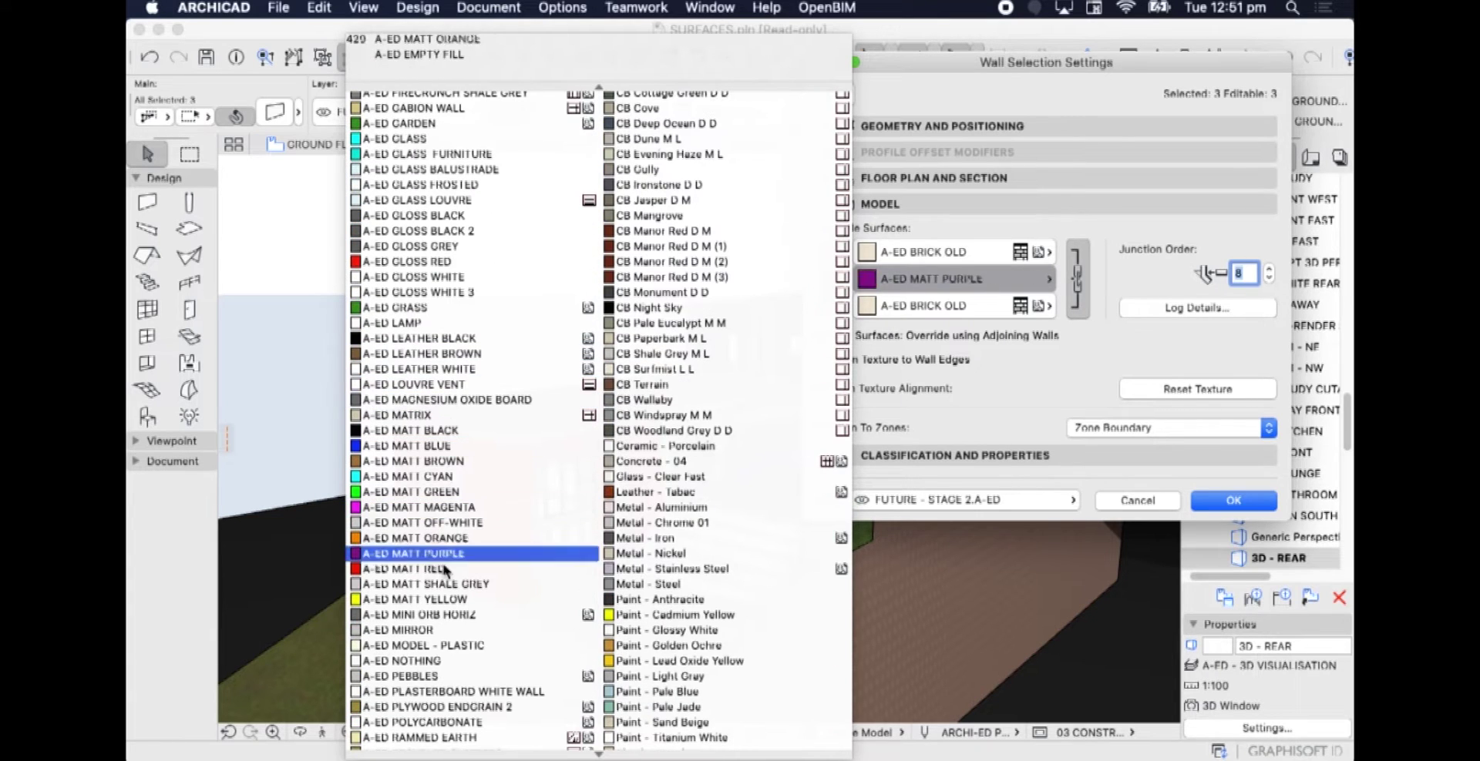
left_click(435, 600)
left_click(1234, 501)
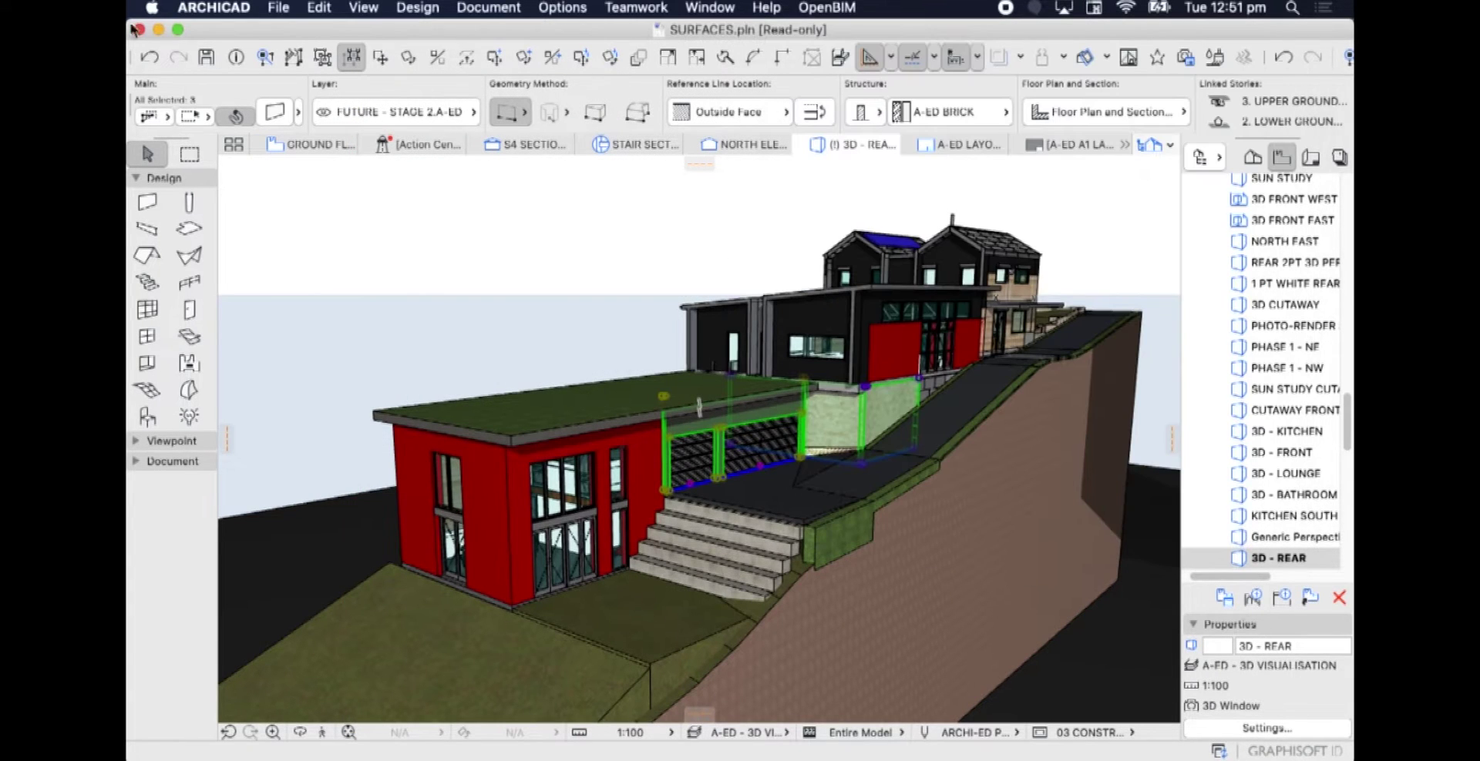
left_click(548, 253)
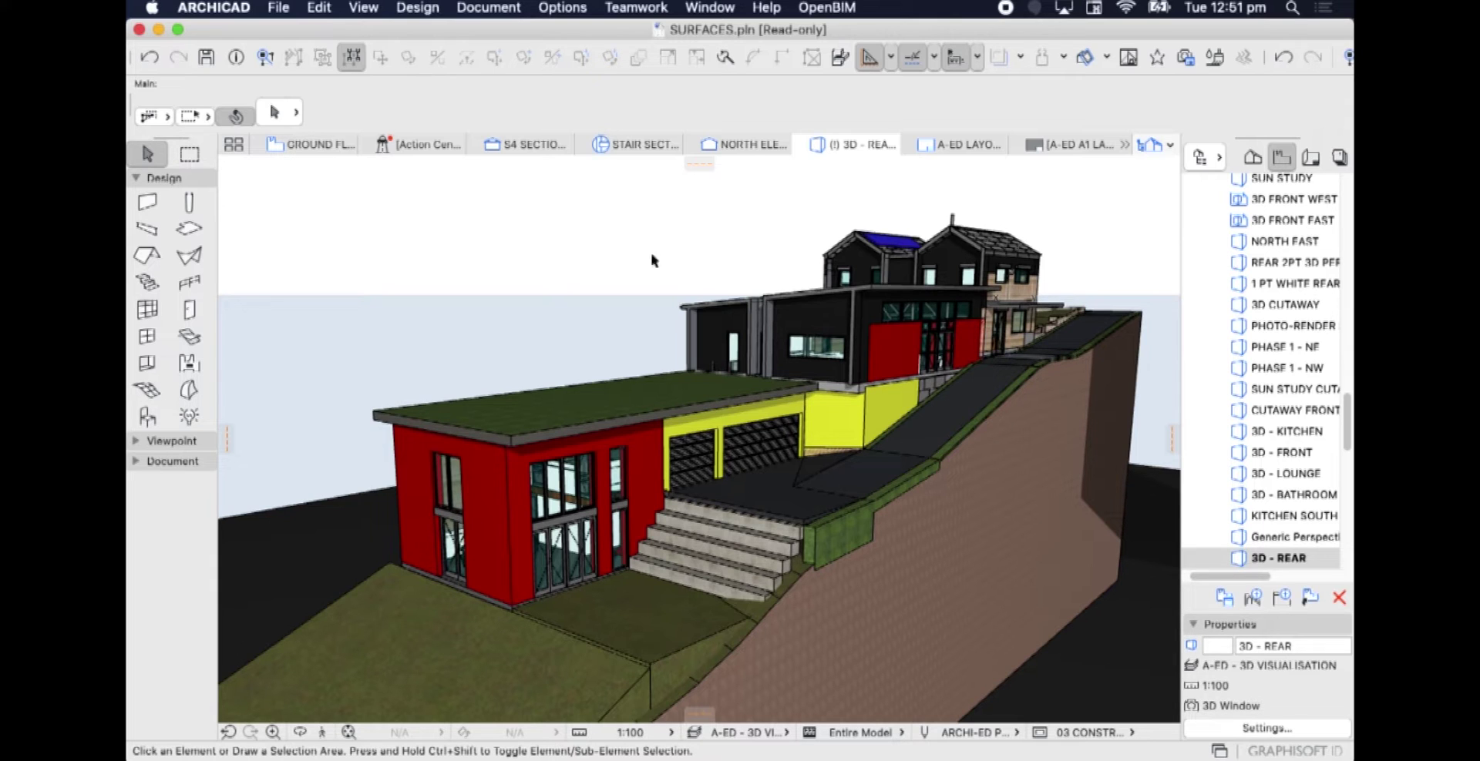
Open Options > Element Attributes > Surfaces and load A-ED GLOSS RED.
left_click(566, 8)
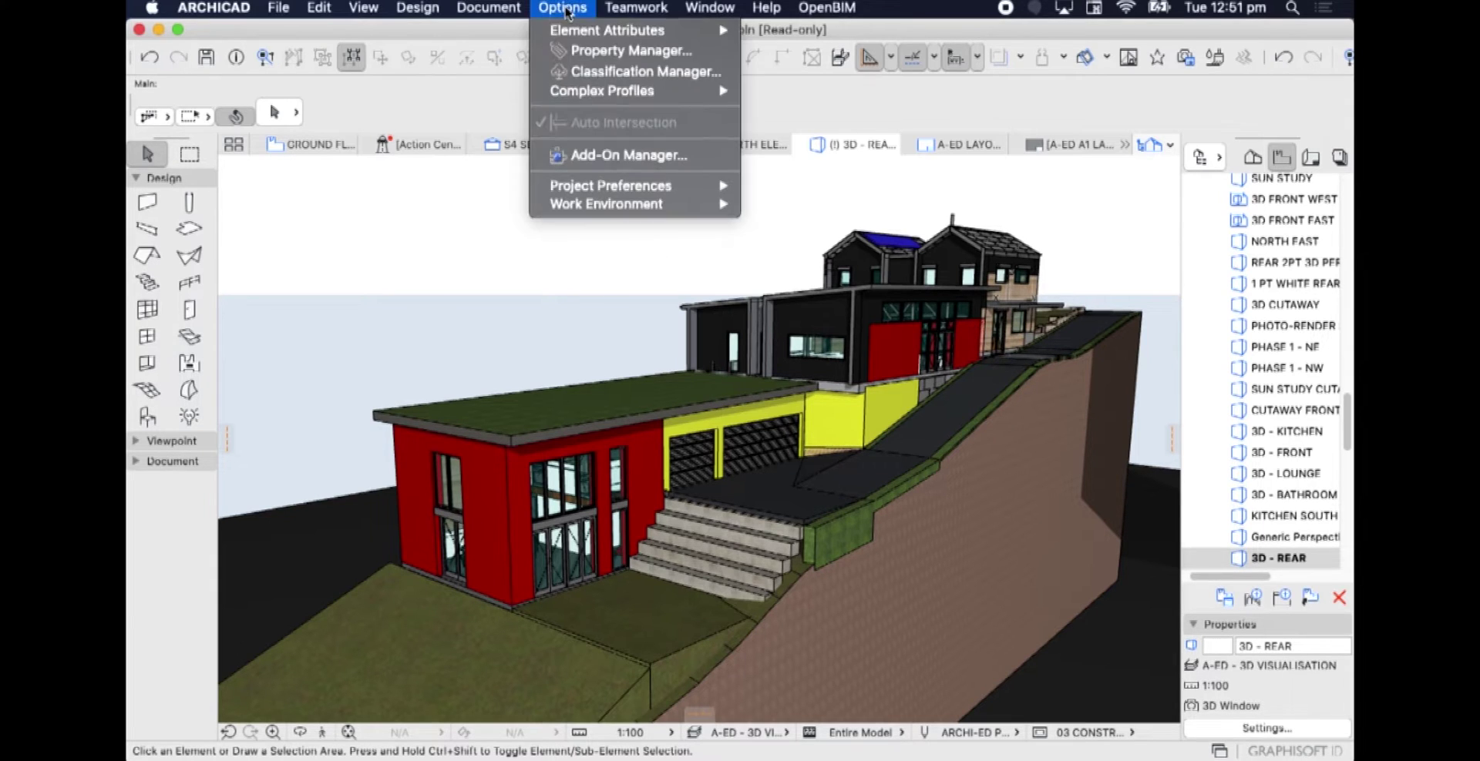
mouse_move(590, 30)
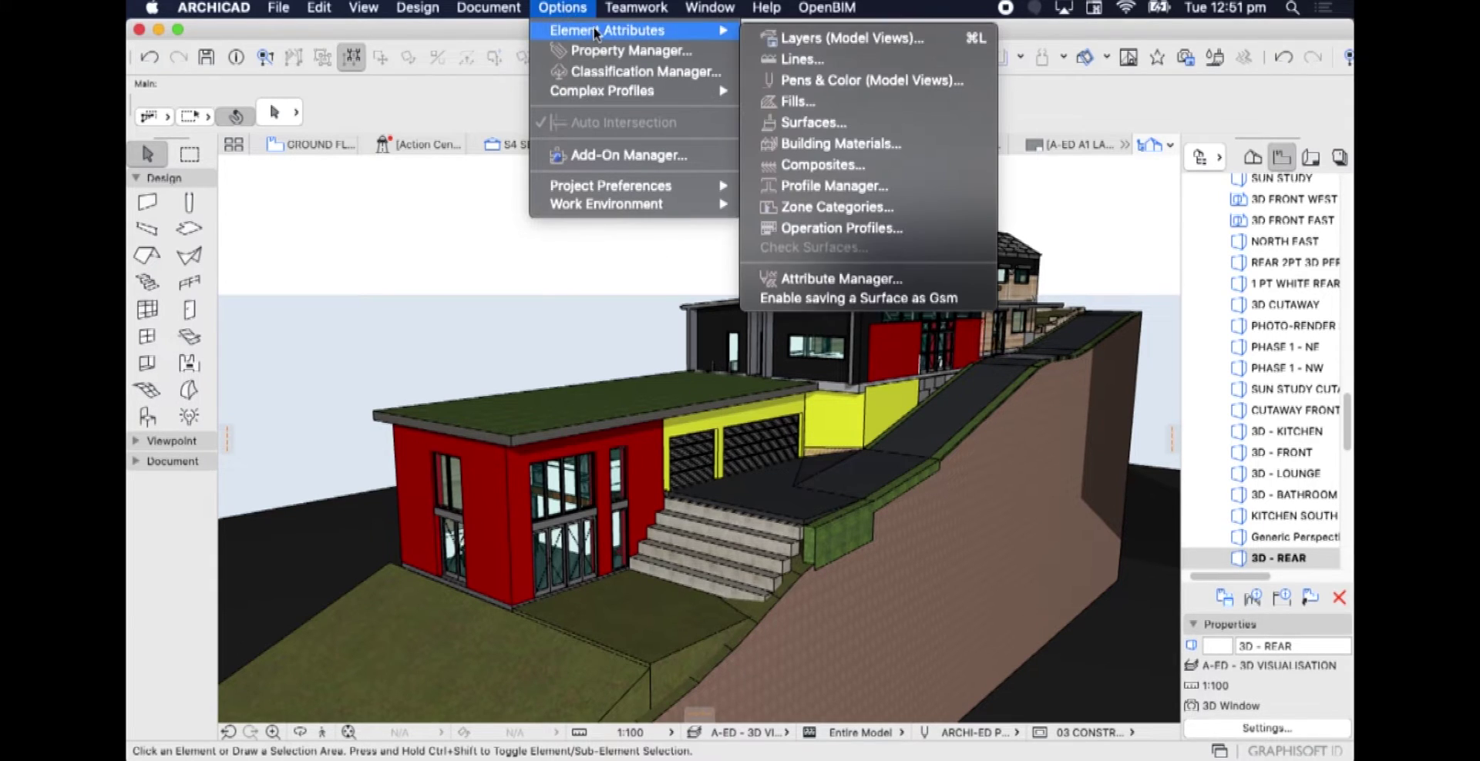
left_click(867, 130)
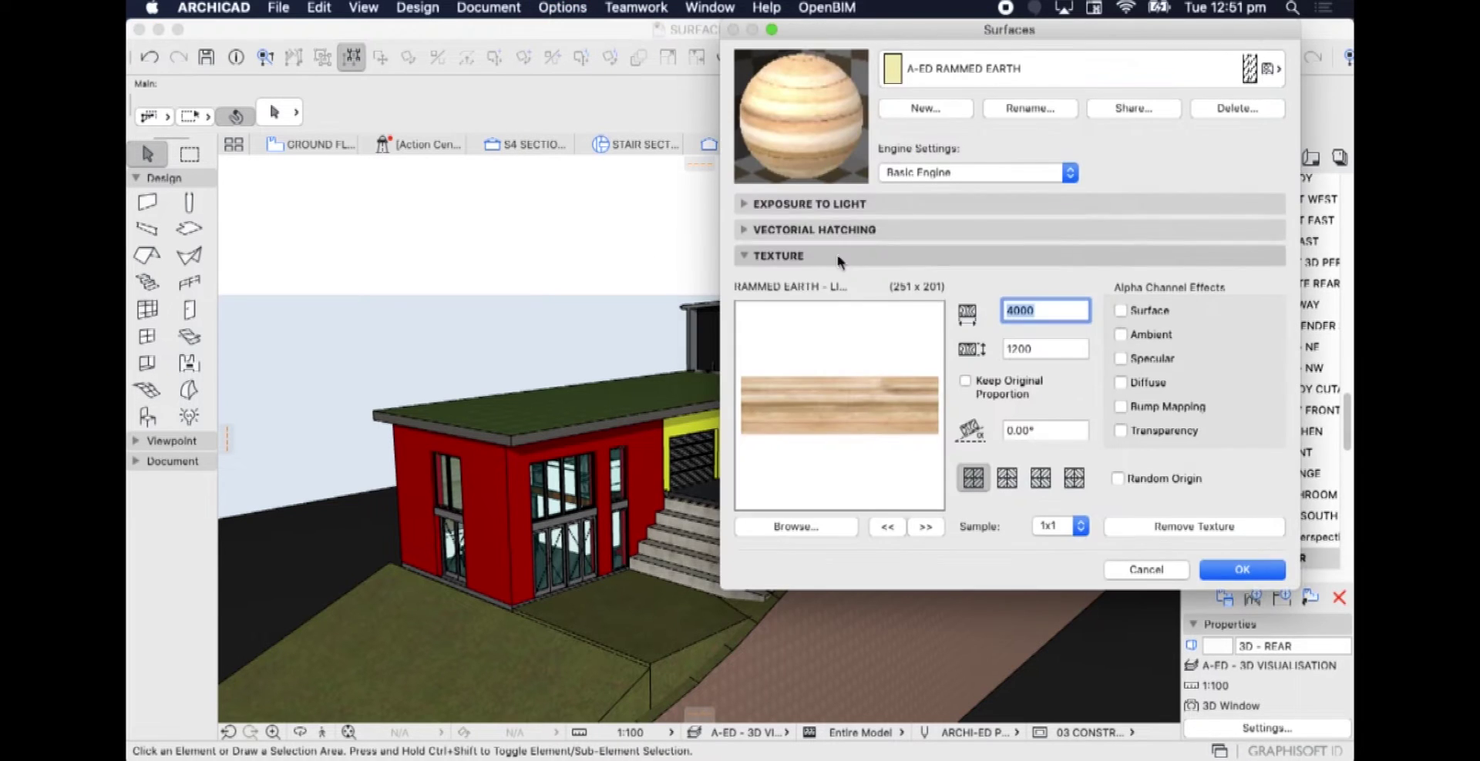
left_click(956, 81)
left_click(493, 269)
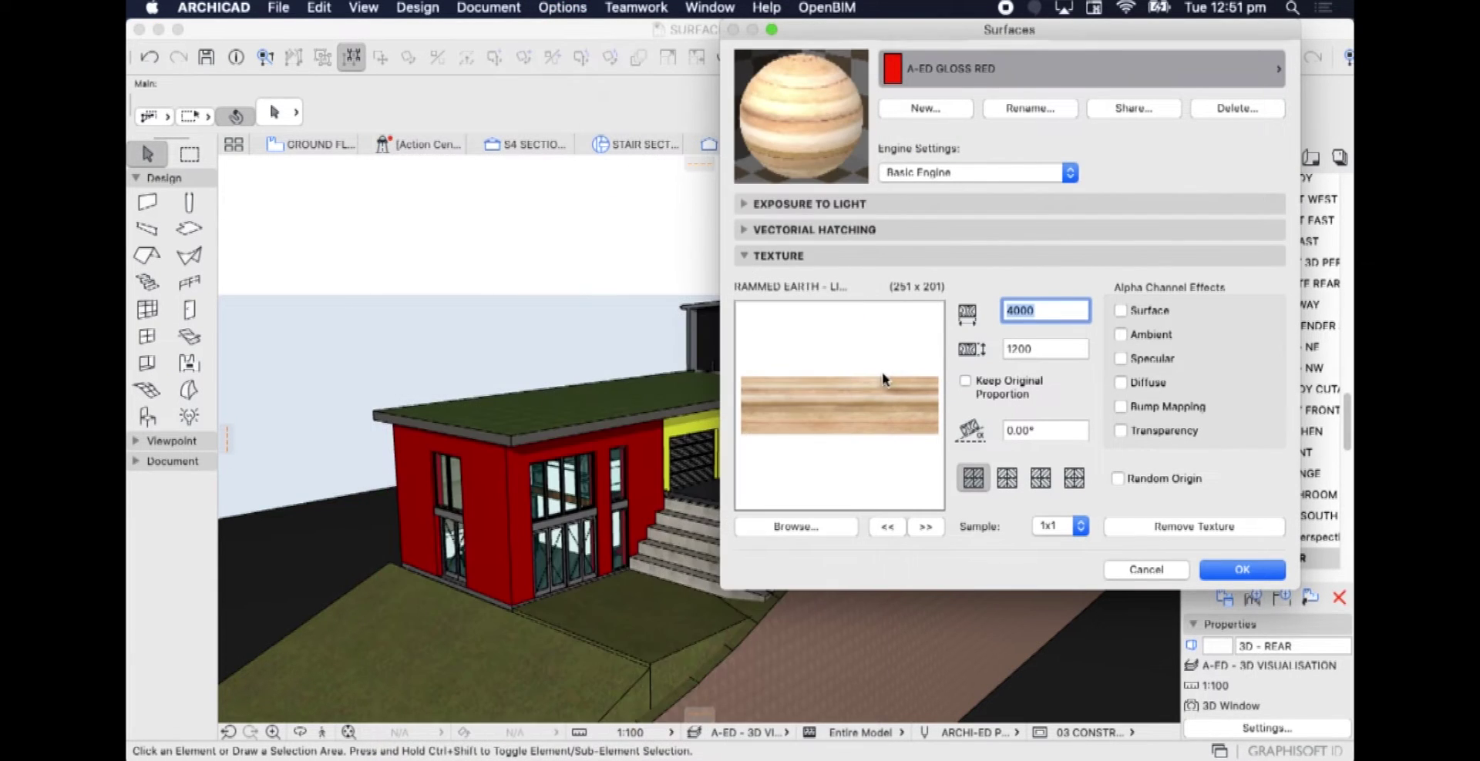
Load A-ED MATT YELLOW and show its Exposure to Light values (ambient 71, diffuse 59).
left_click(995, 78)
scroll(463, 409, "down", 5)
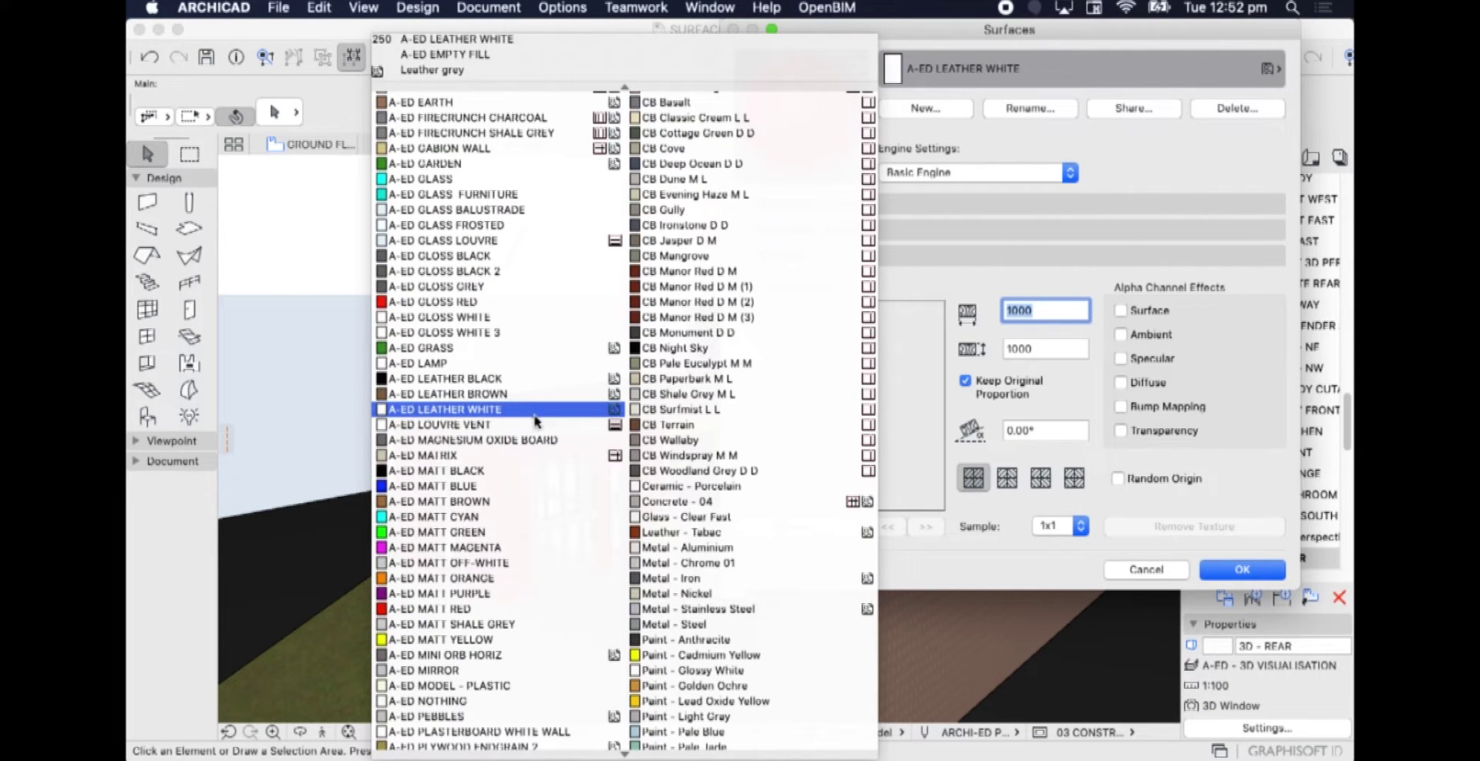
left_click(463, 640)
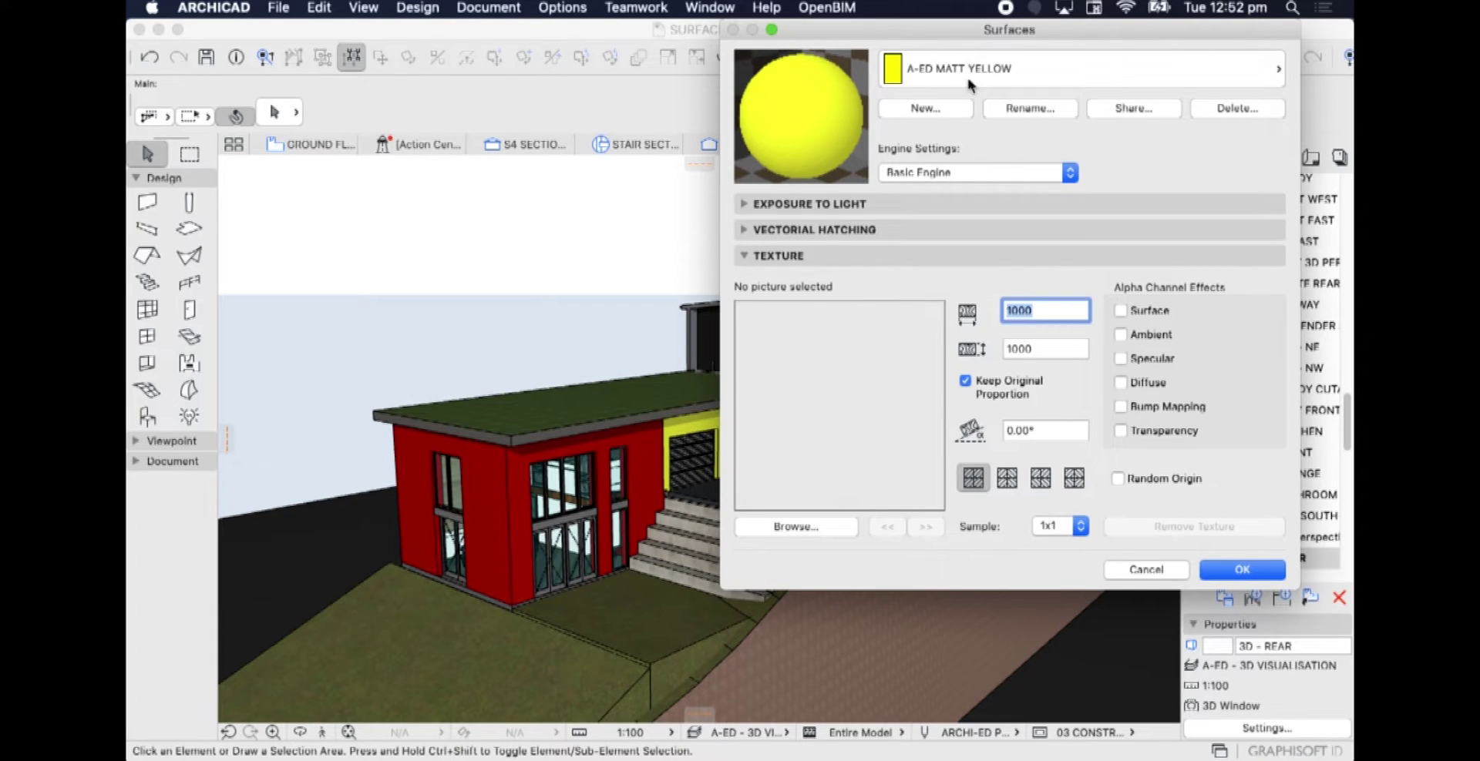
left_click(748, 202)
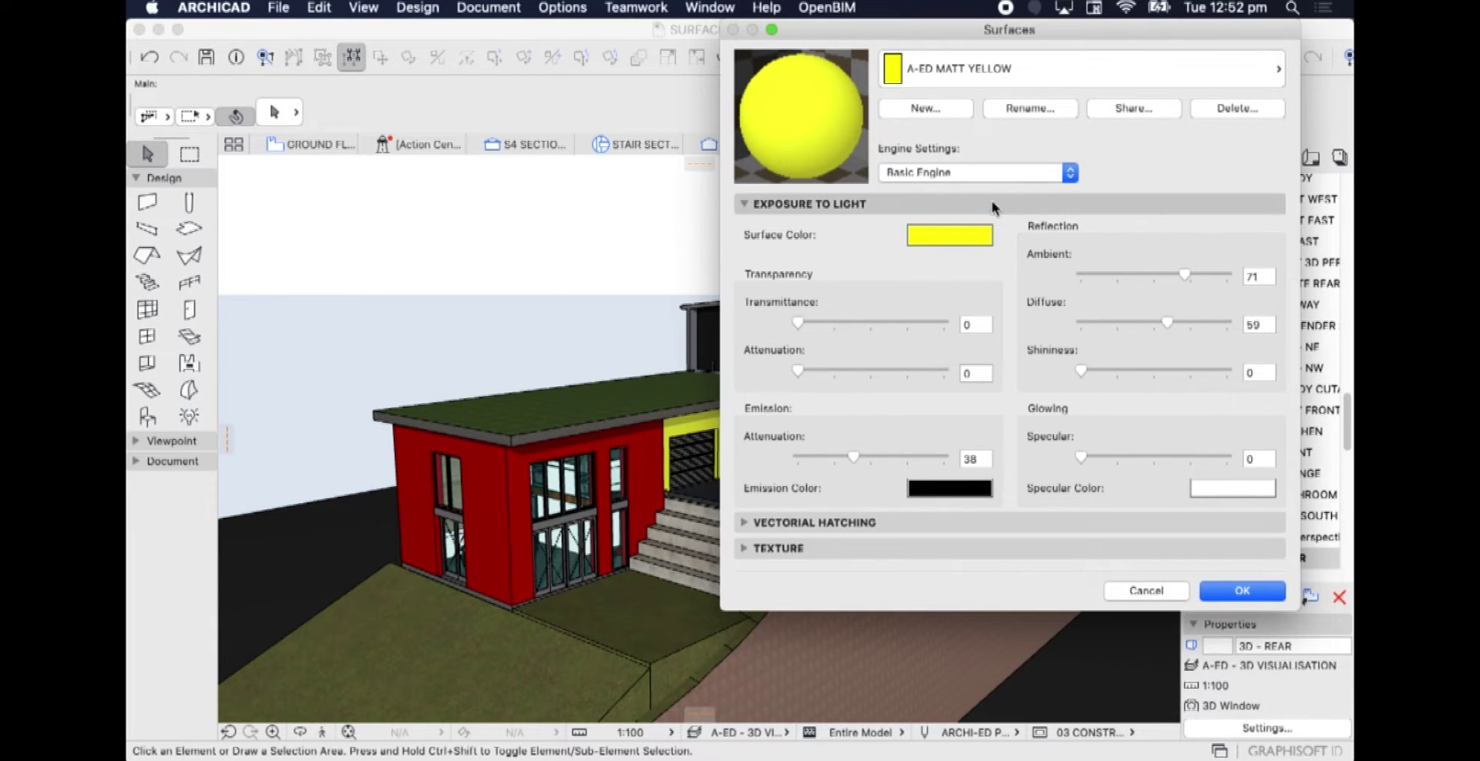
Switch the engine to CineRender by MAXON and load Stone - Marble Carrara White.
left_click(982, 170)
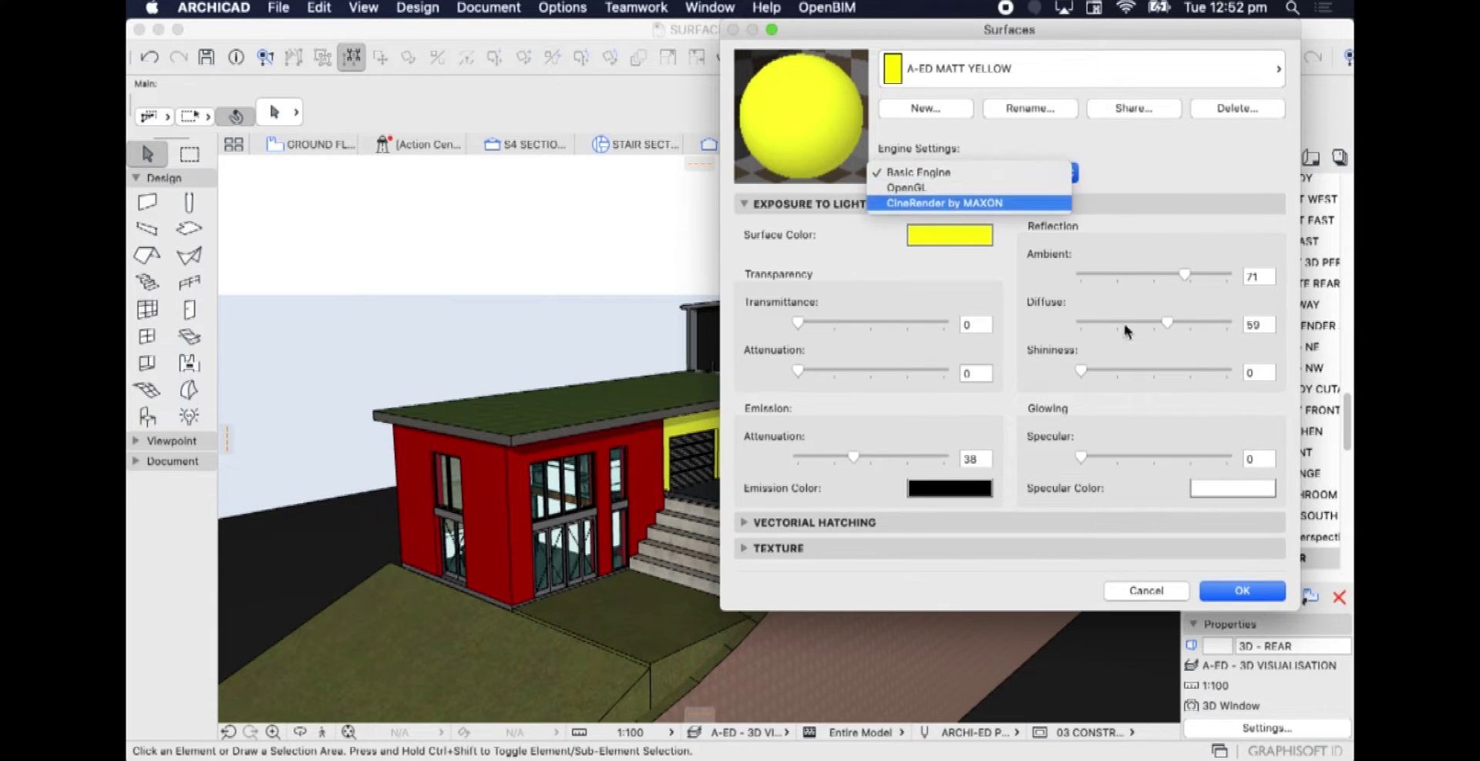
left_click(1131, 359)
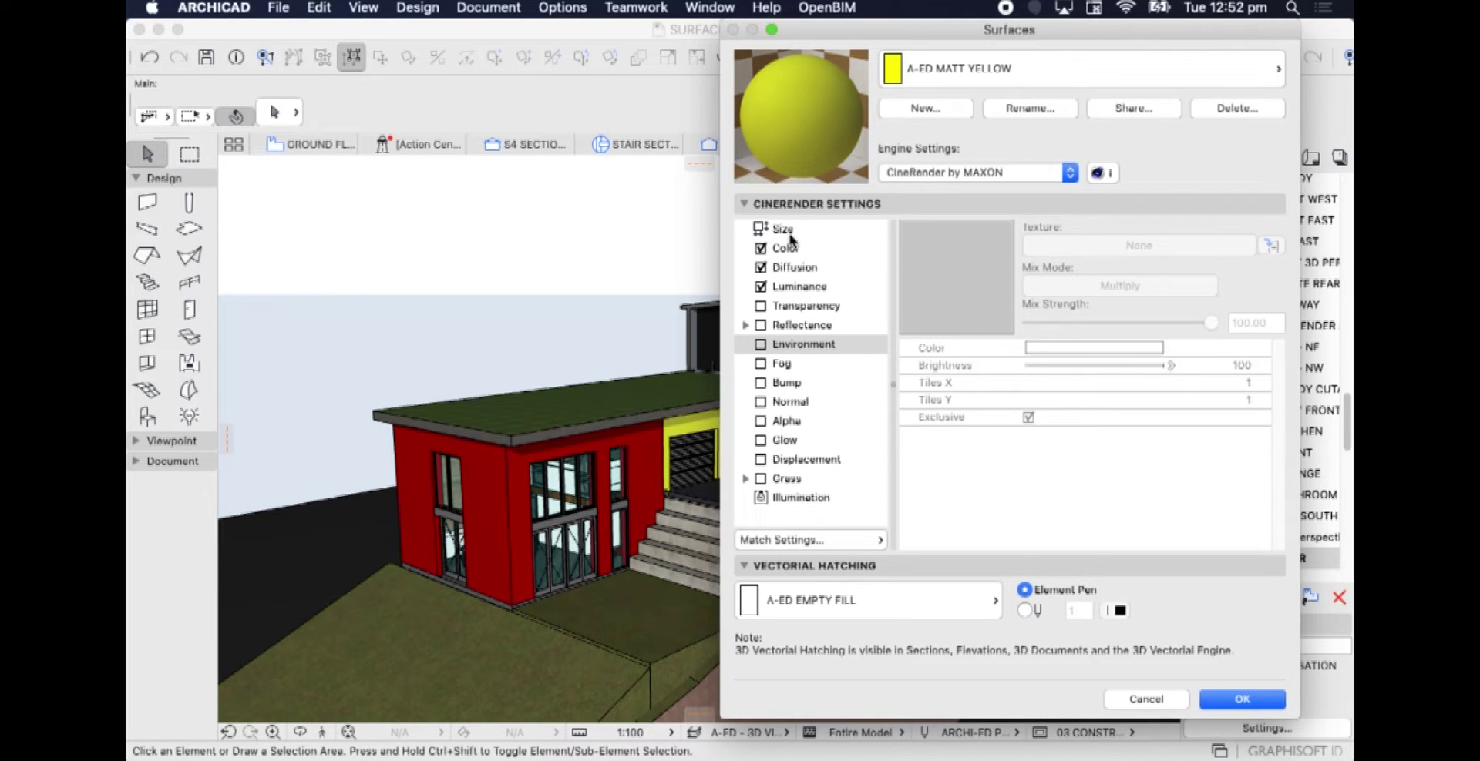
left_click(948, 68)
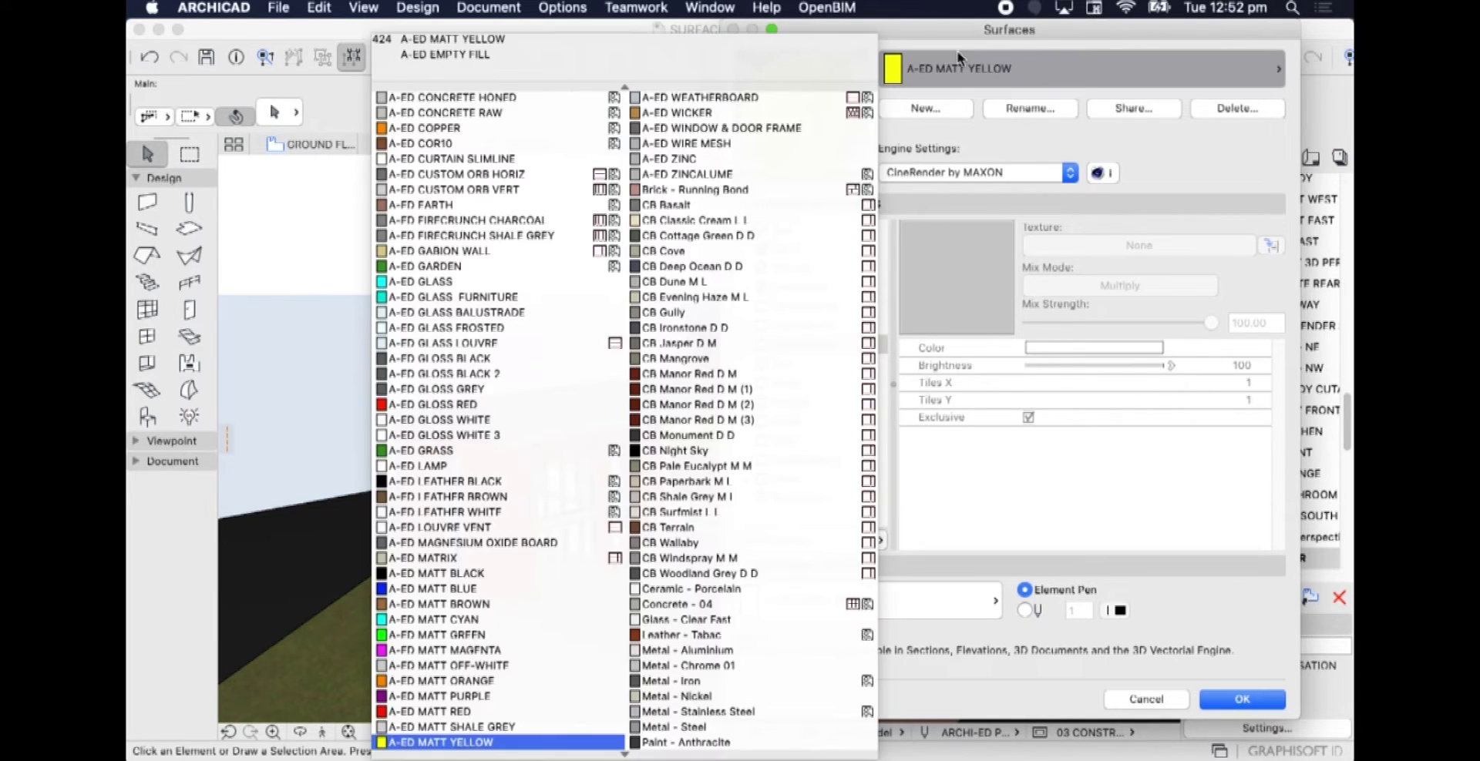
scroll(728, 170, "down", 10)
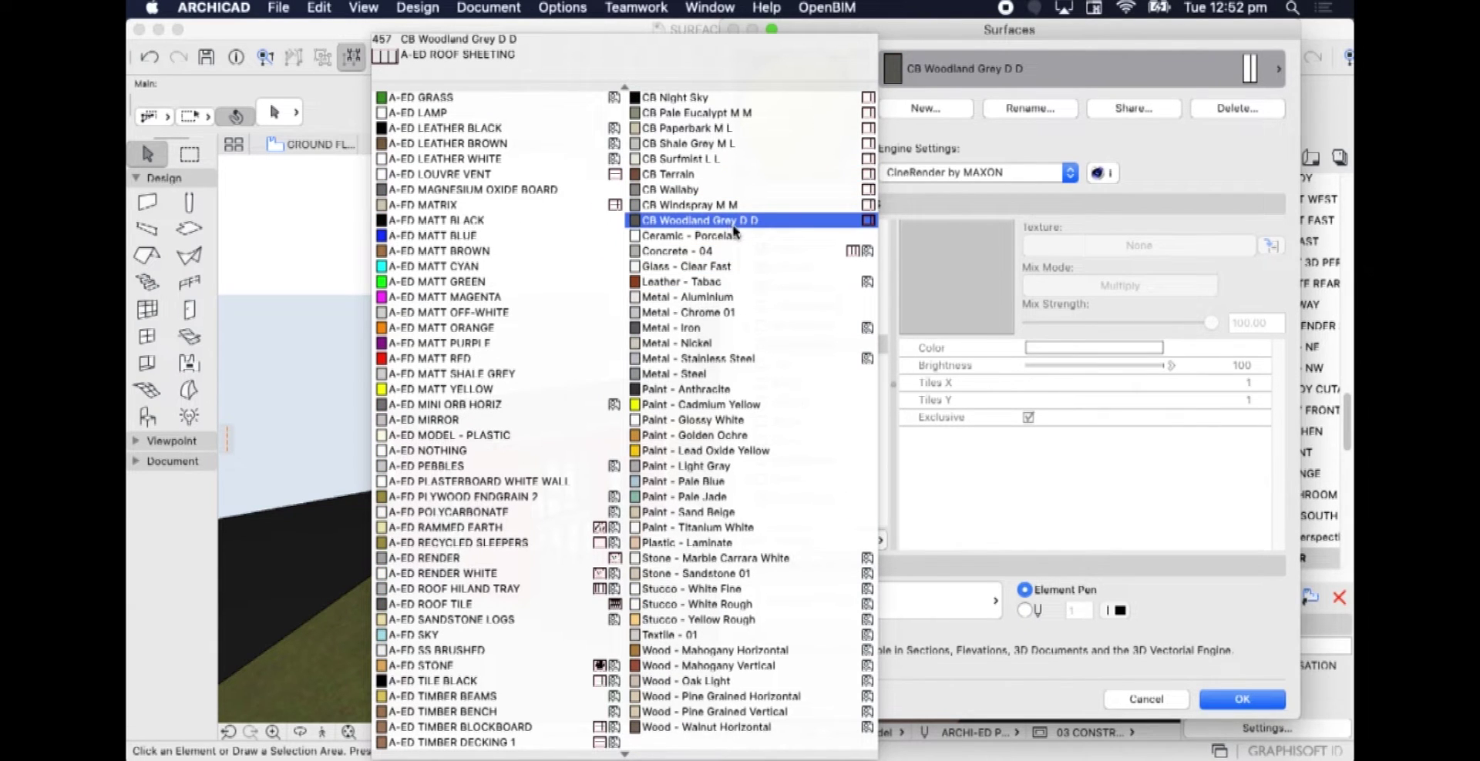
left_click(725, 560)
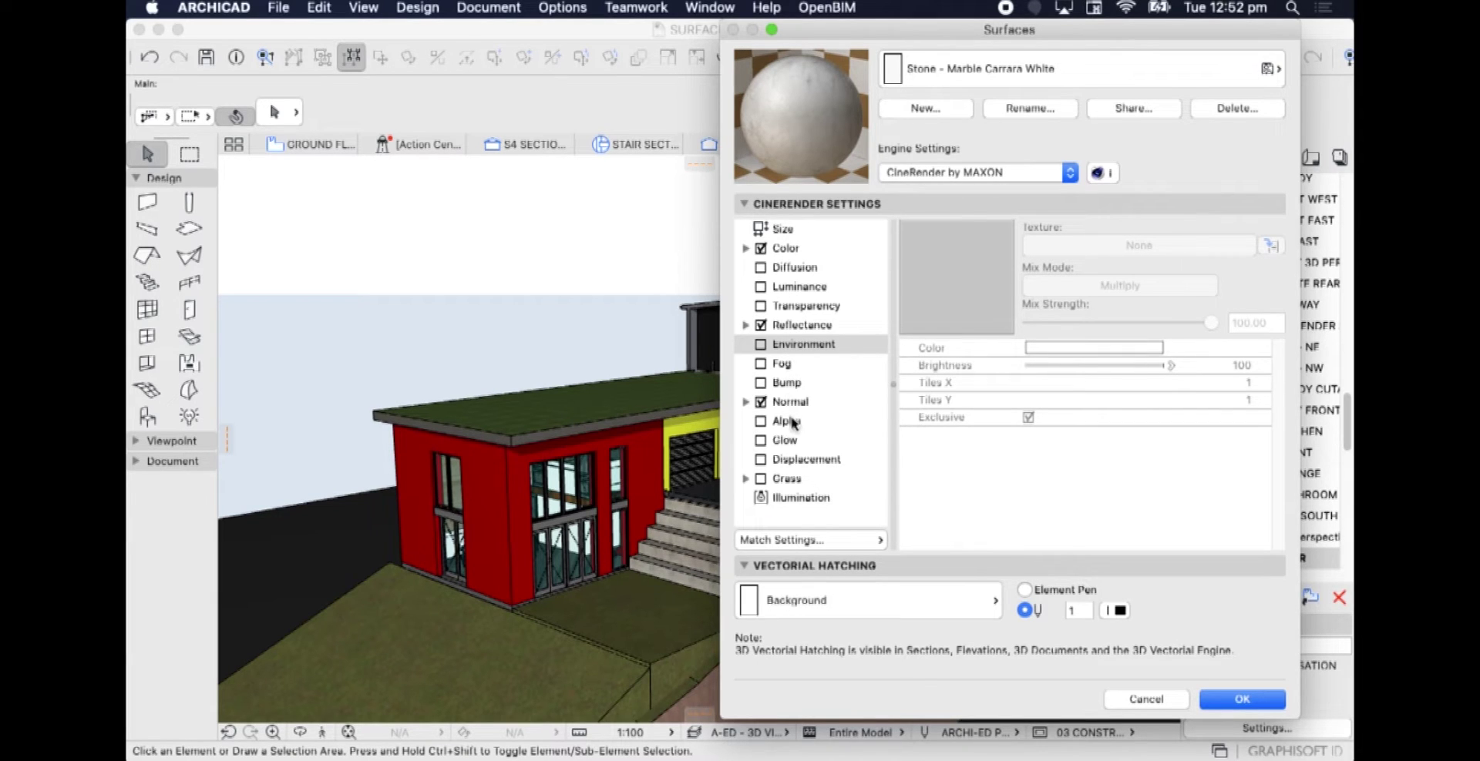
Load Metal - Chrome 01, then Stucco - White Fine with Color and Bump channels.
left_click(975, 71)
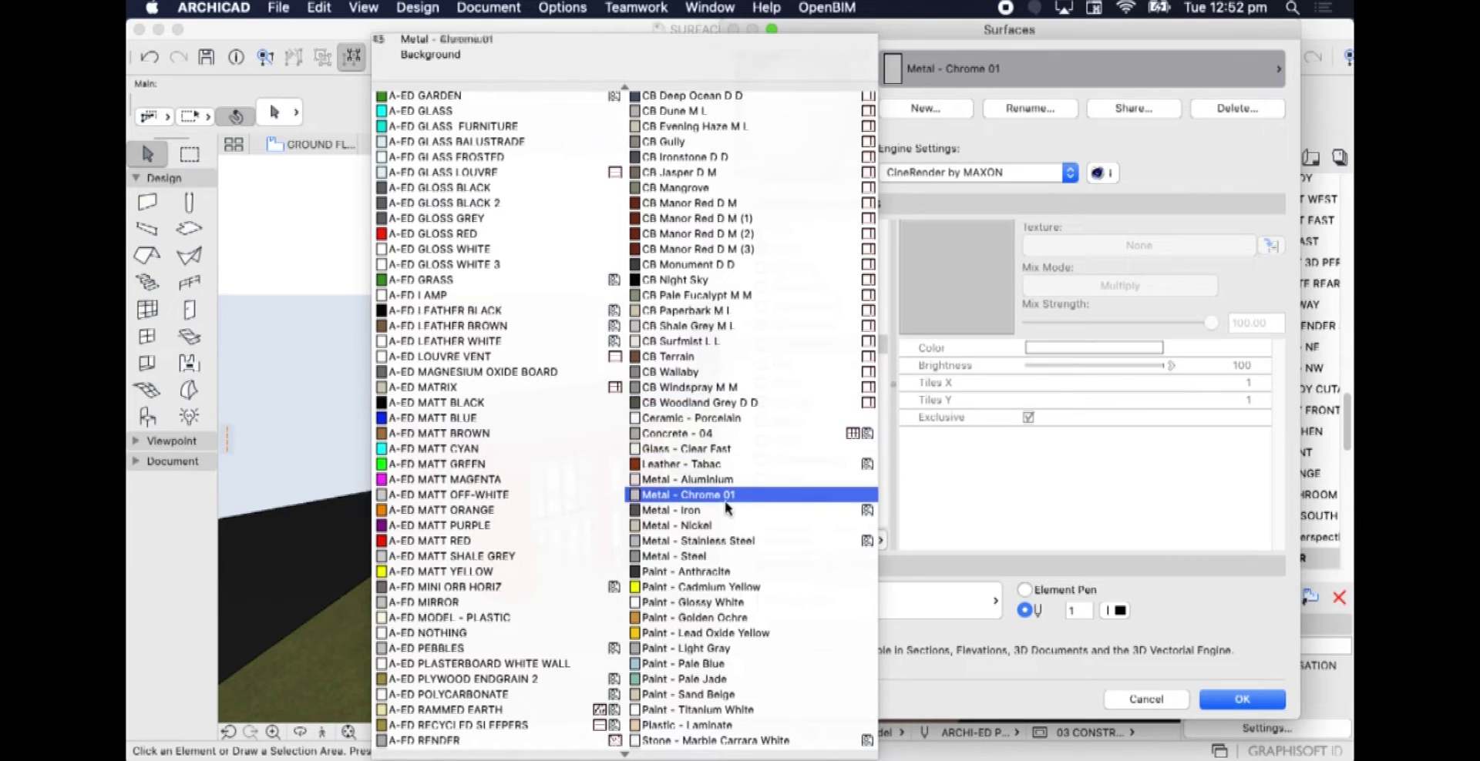
left_click(694, 497)
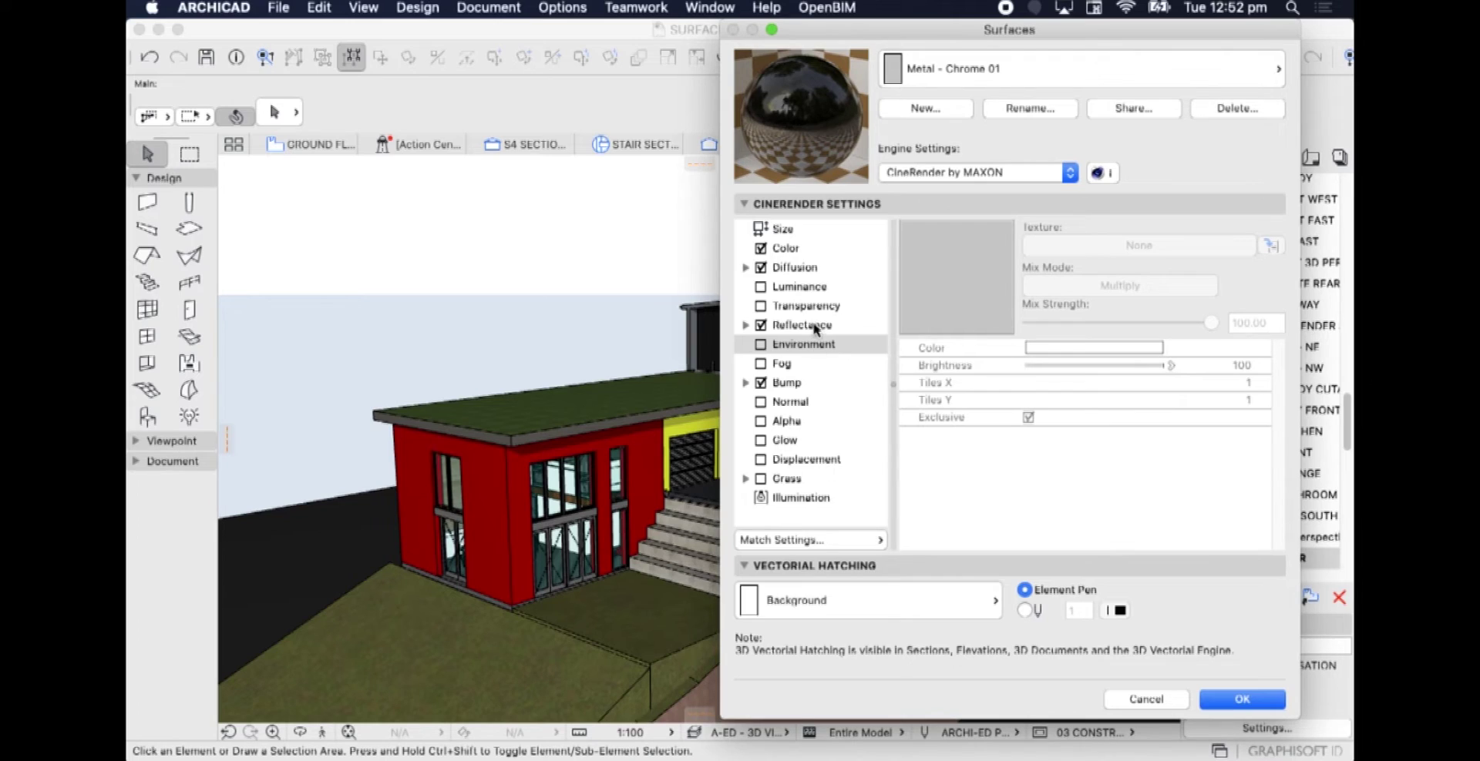
left_click(945, 69)
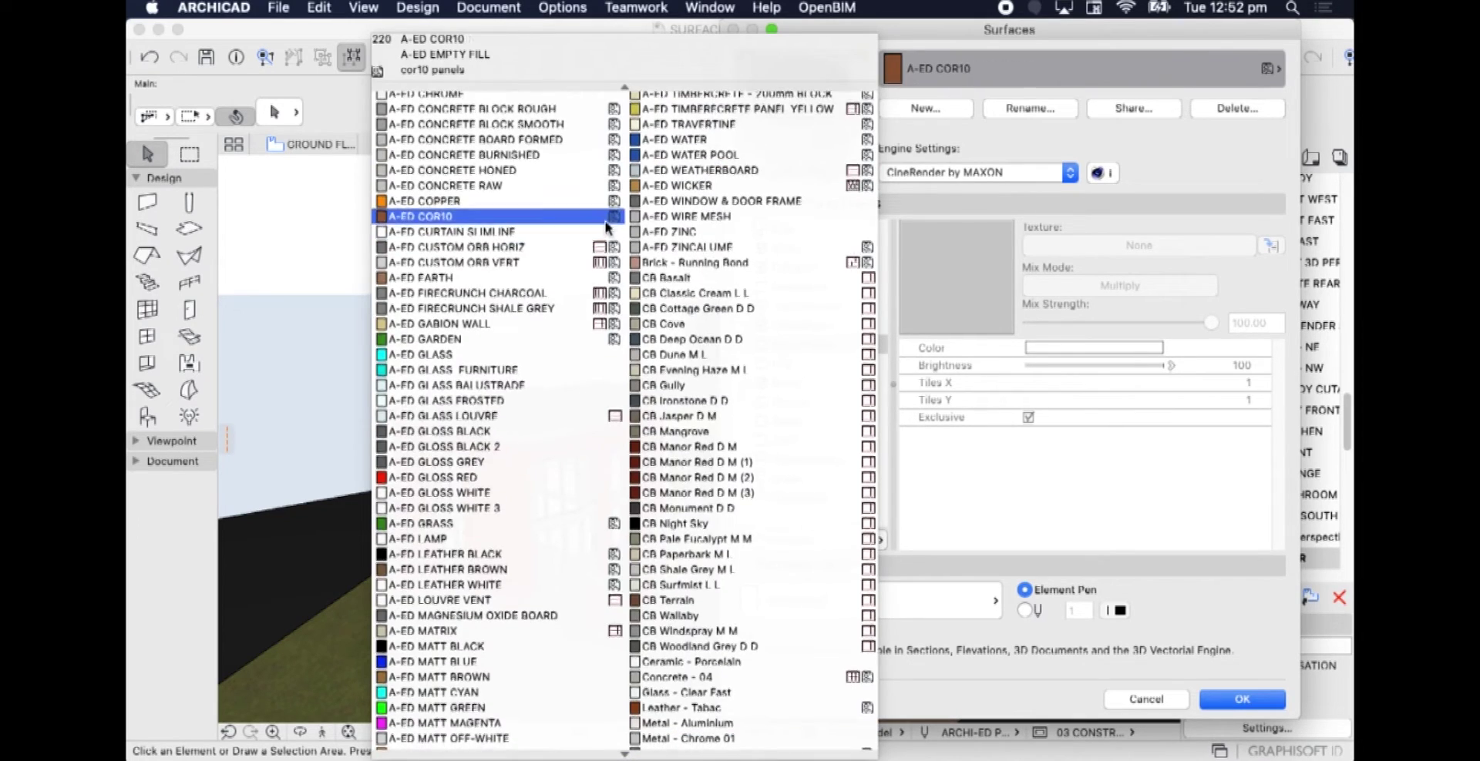
scroll(607, 223, "down", 6)
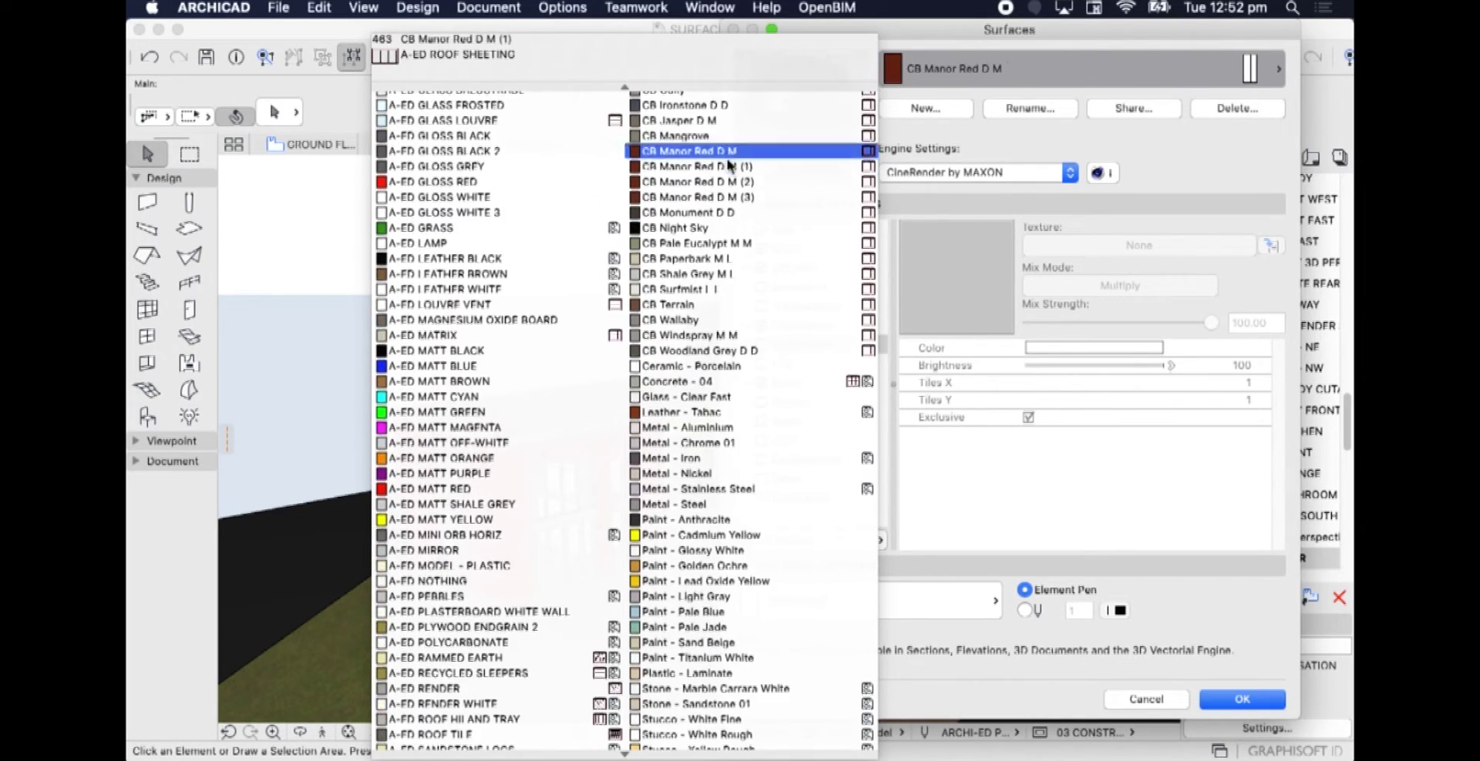
scroll(728, 164, "down", 1)
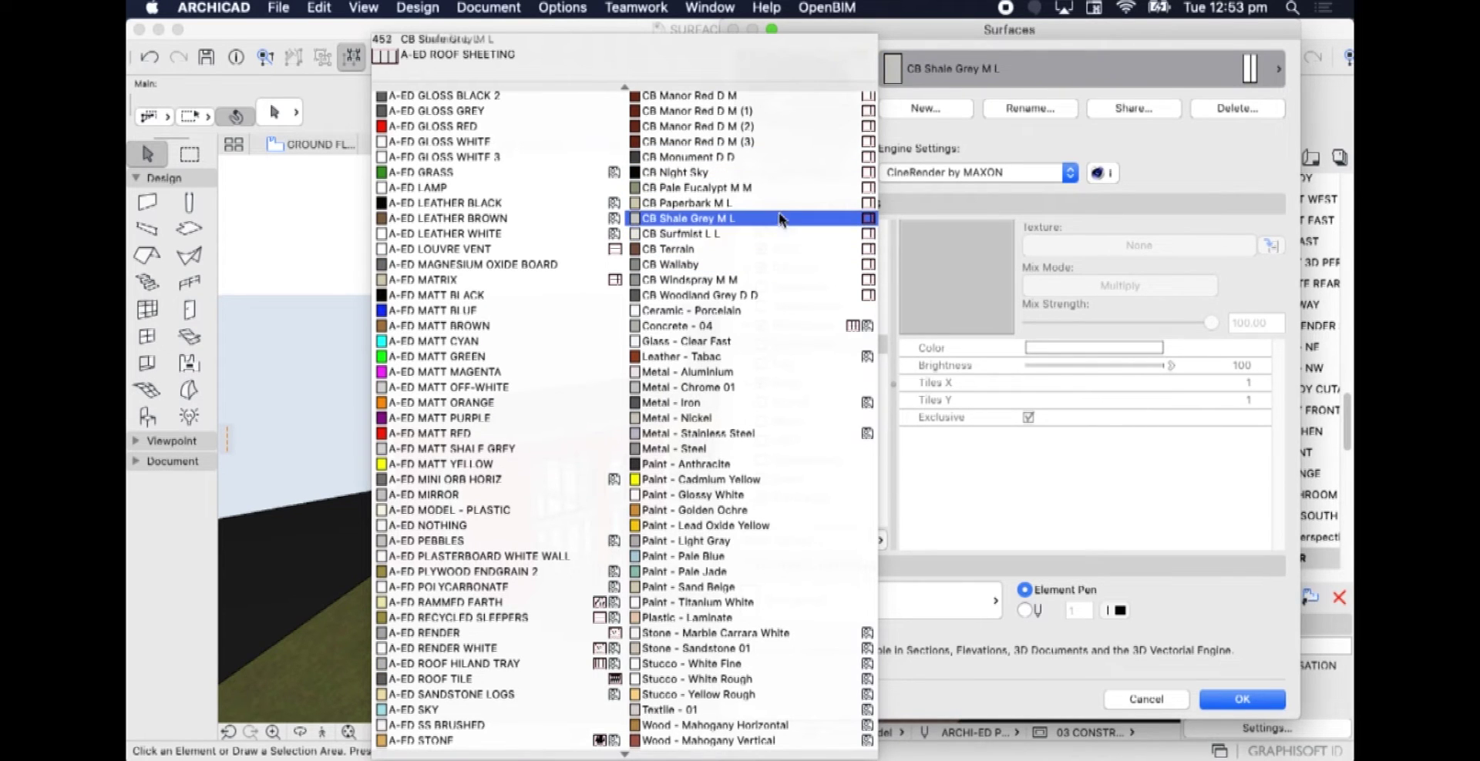
scroll(792, 312, "down", 2)
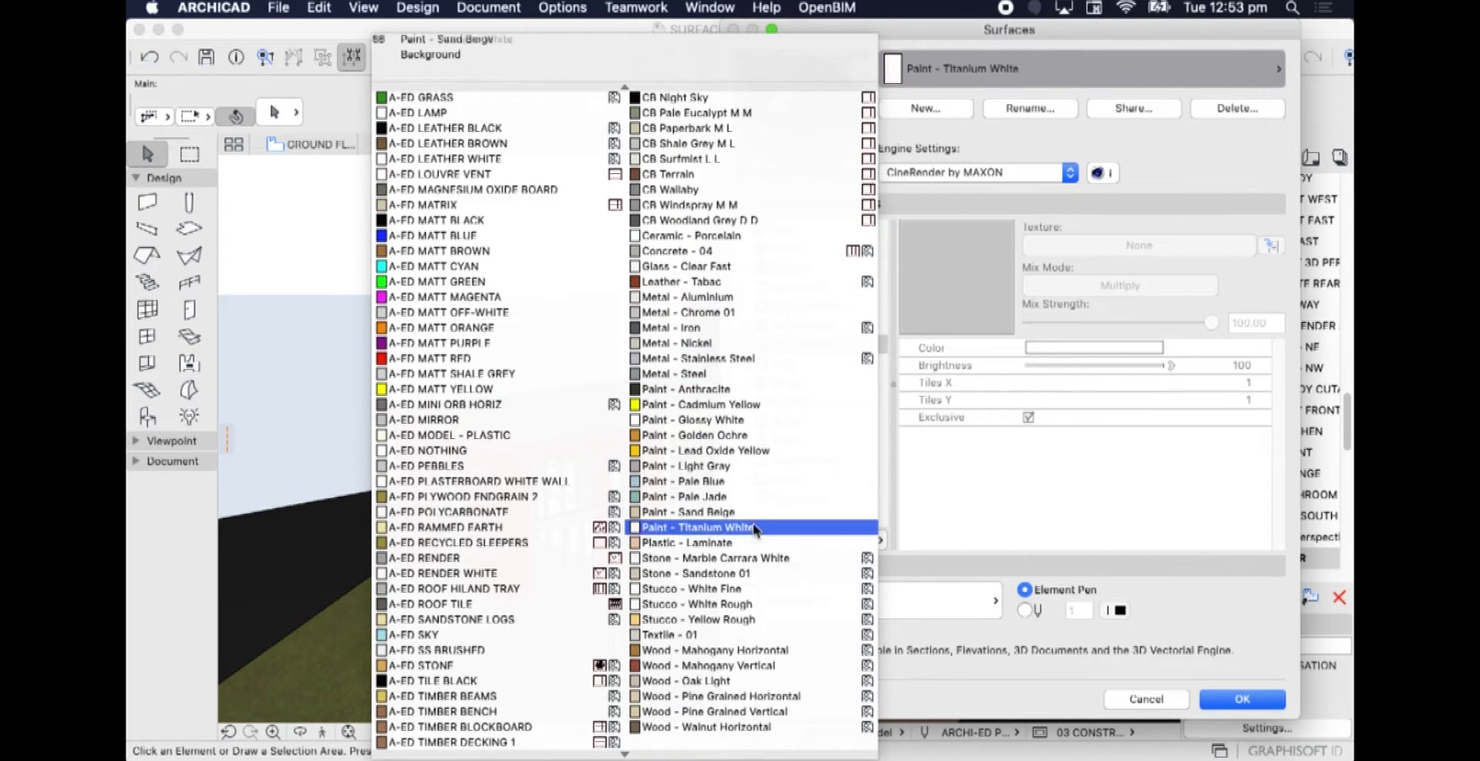
left_click(763, 589)
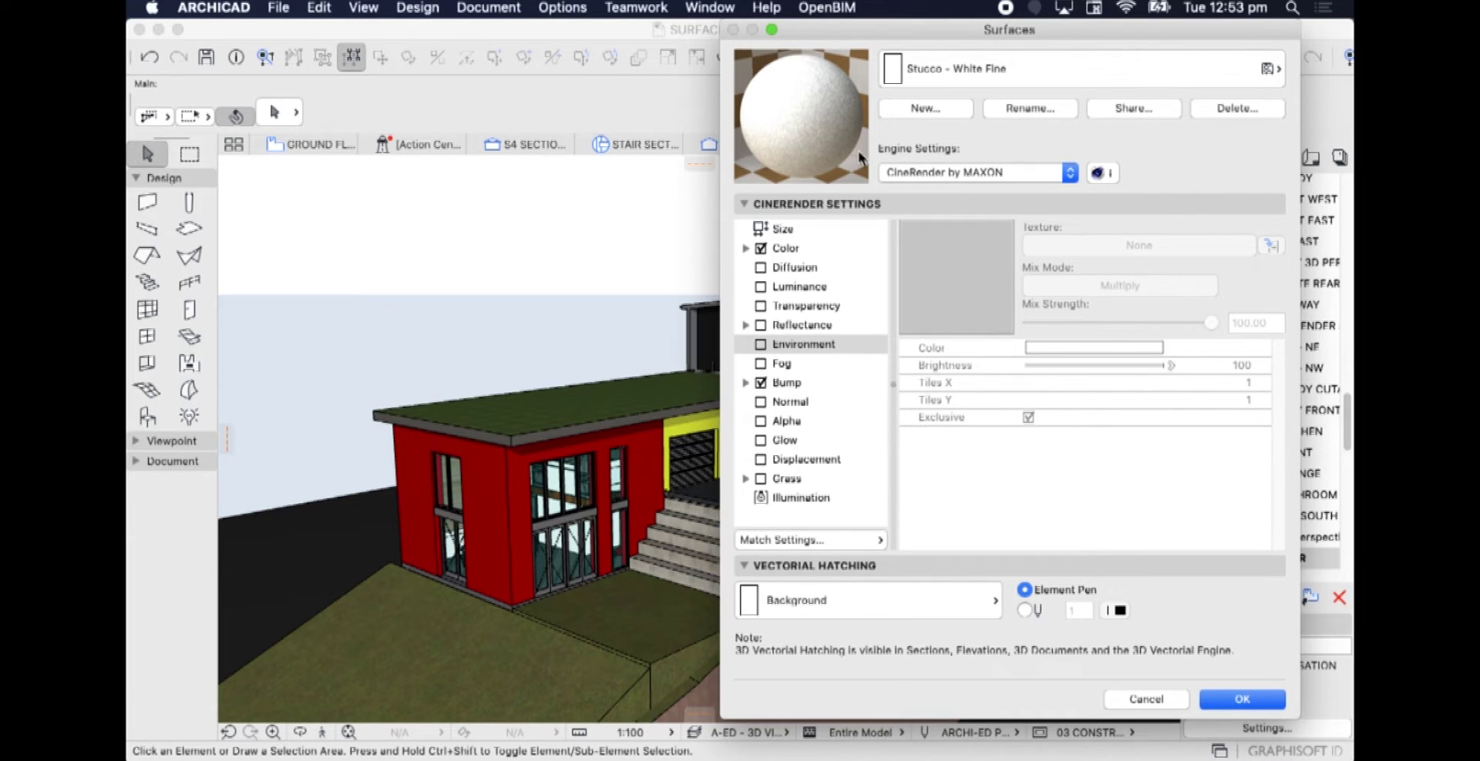
Load A-ED MATT GREEN to view its CineRender Color, Diffusion and Luminance channels.
left_click(975, 65)
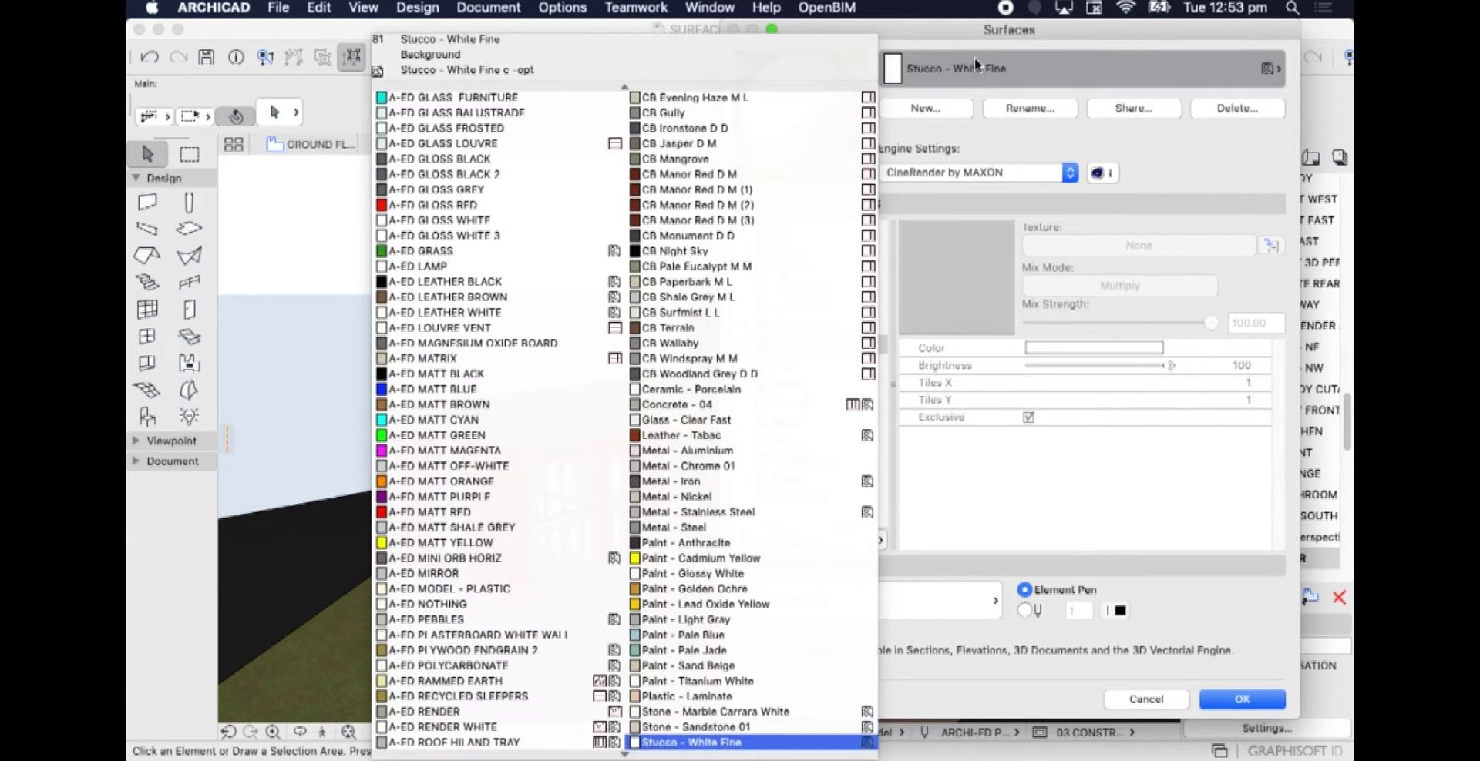
scroll(666, 171, "up", 8)
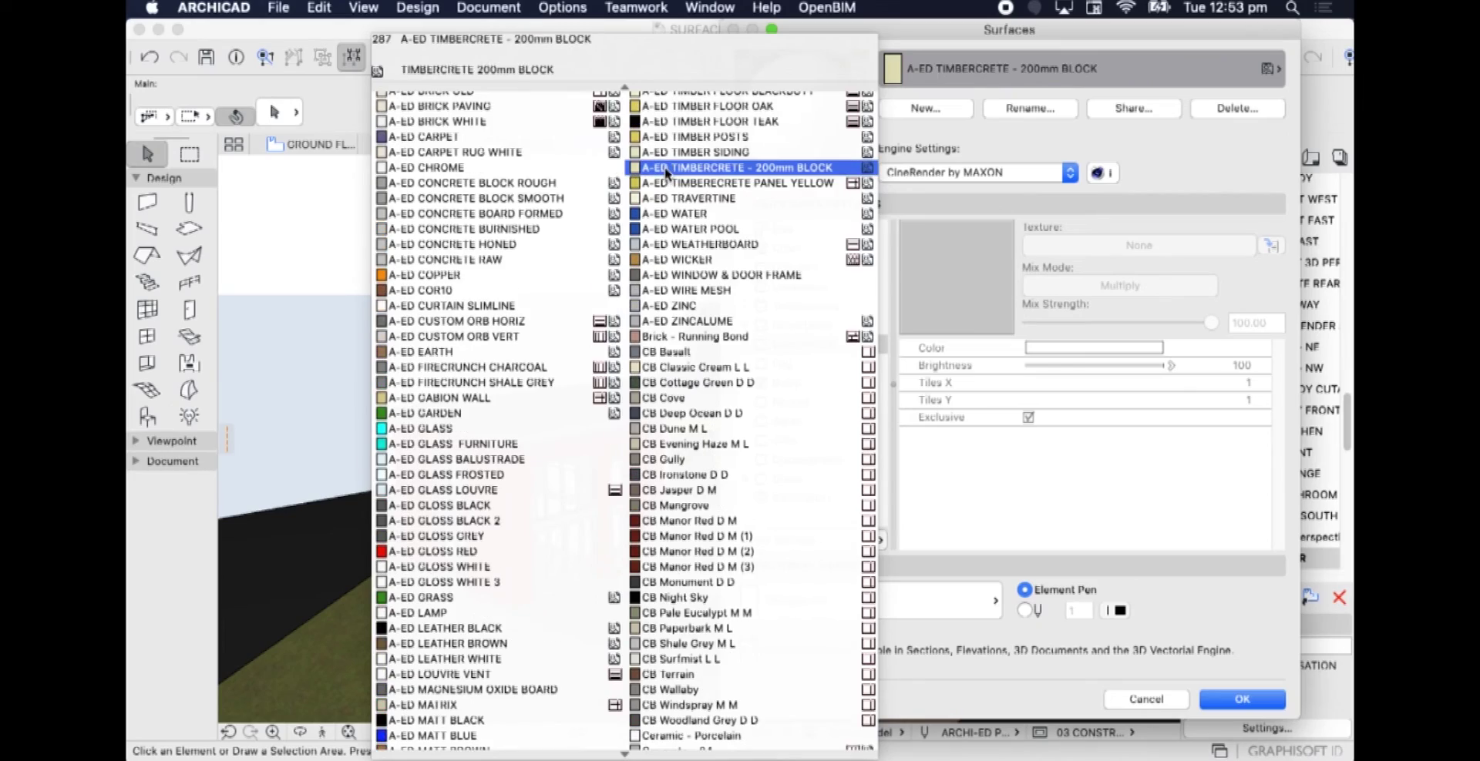
scroll(664, 197, "up", 2)
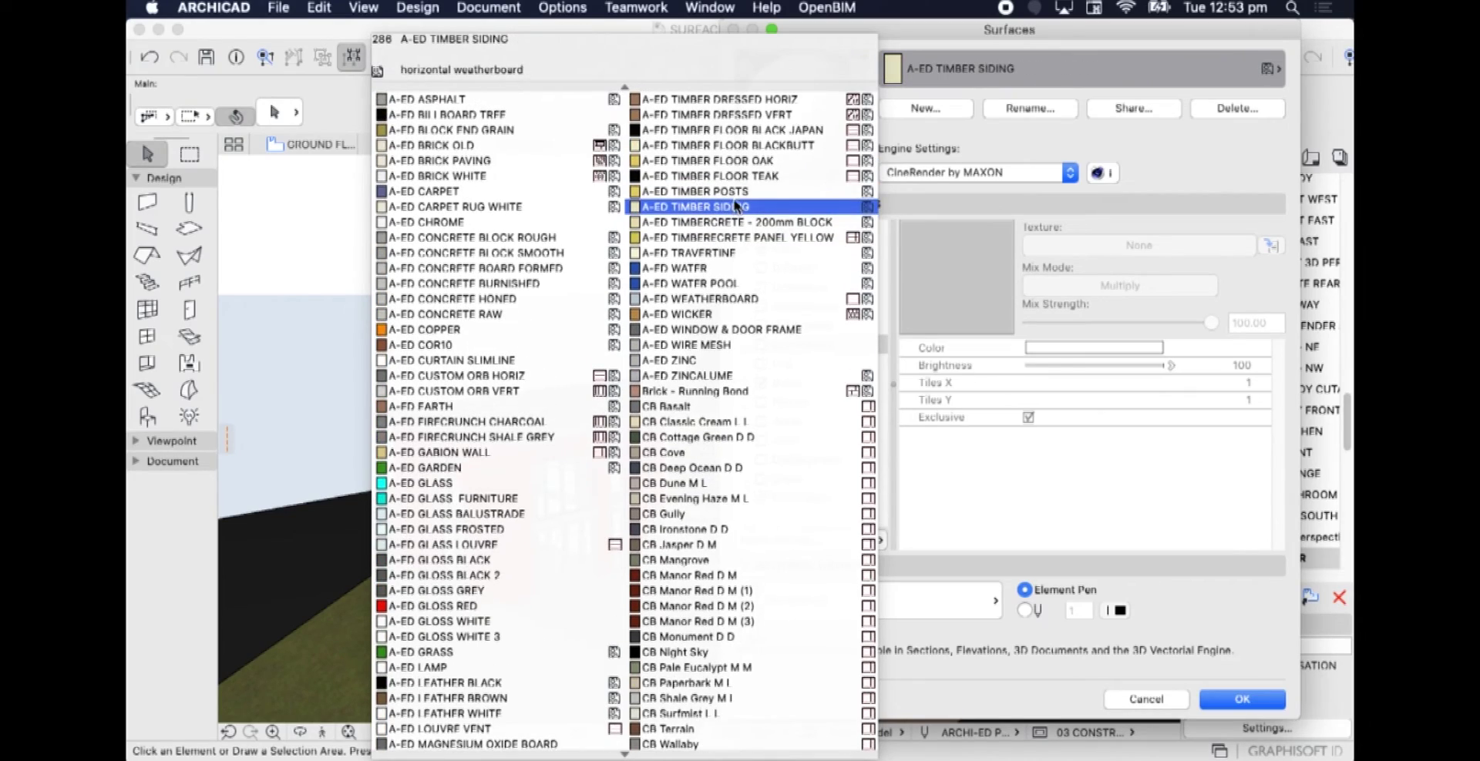
scroll(736, 206, "down", 12)
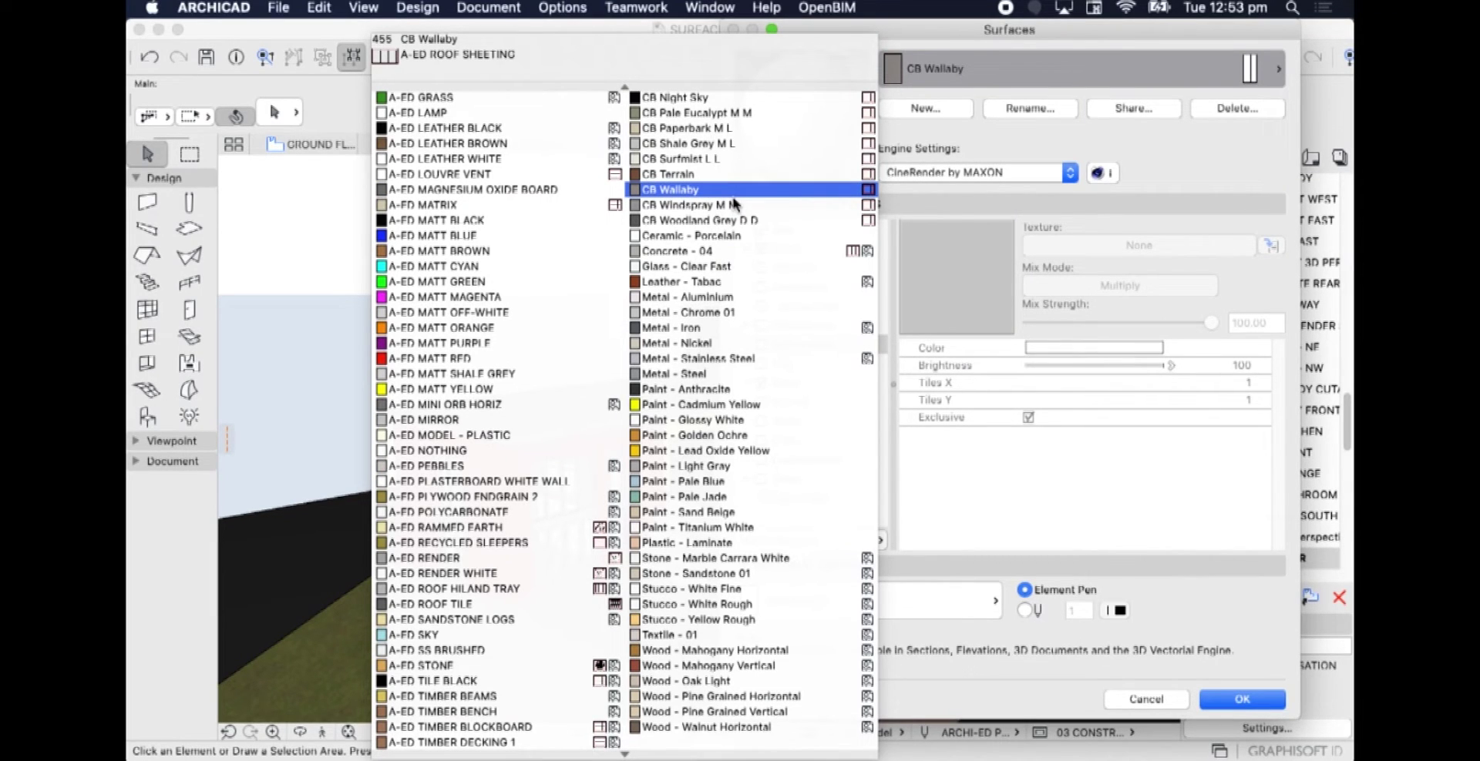
left_click(470, 281)
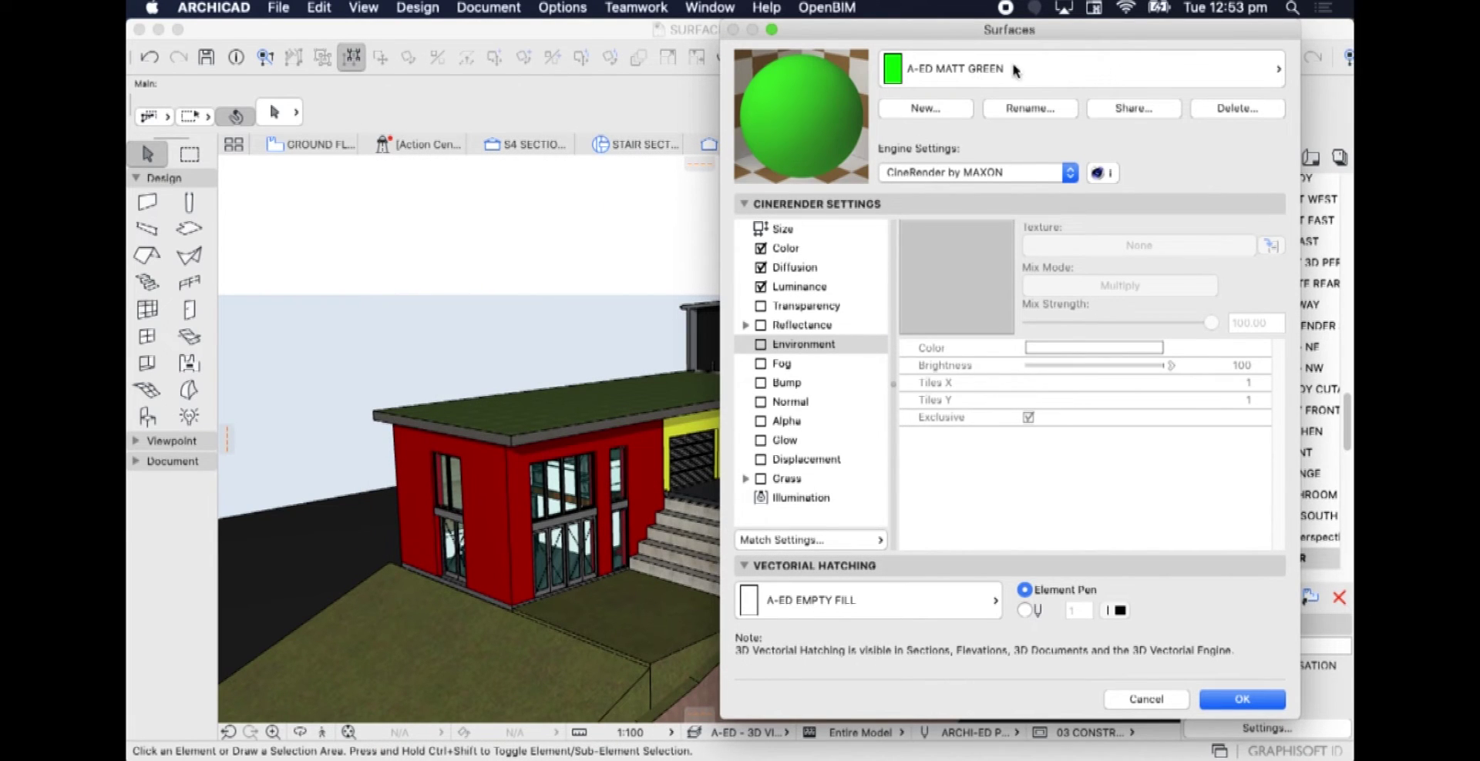
Start a New from Catalog surface and expand Linked Libraries > ARCHICAD Library 24.
left_click(928, 109)
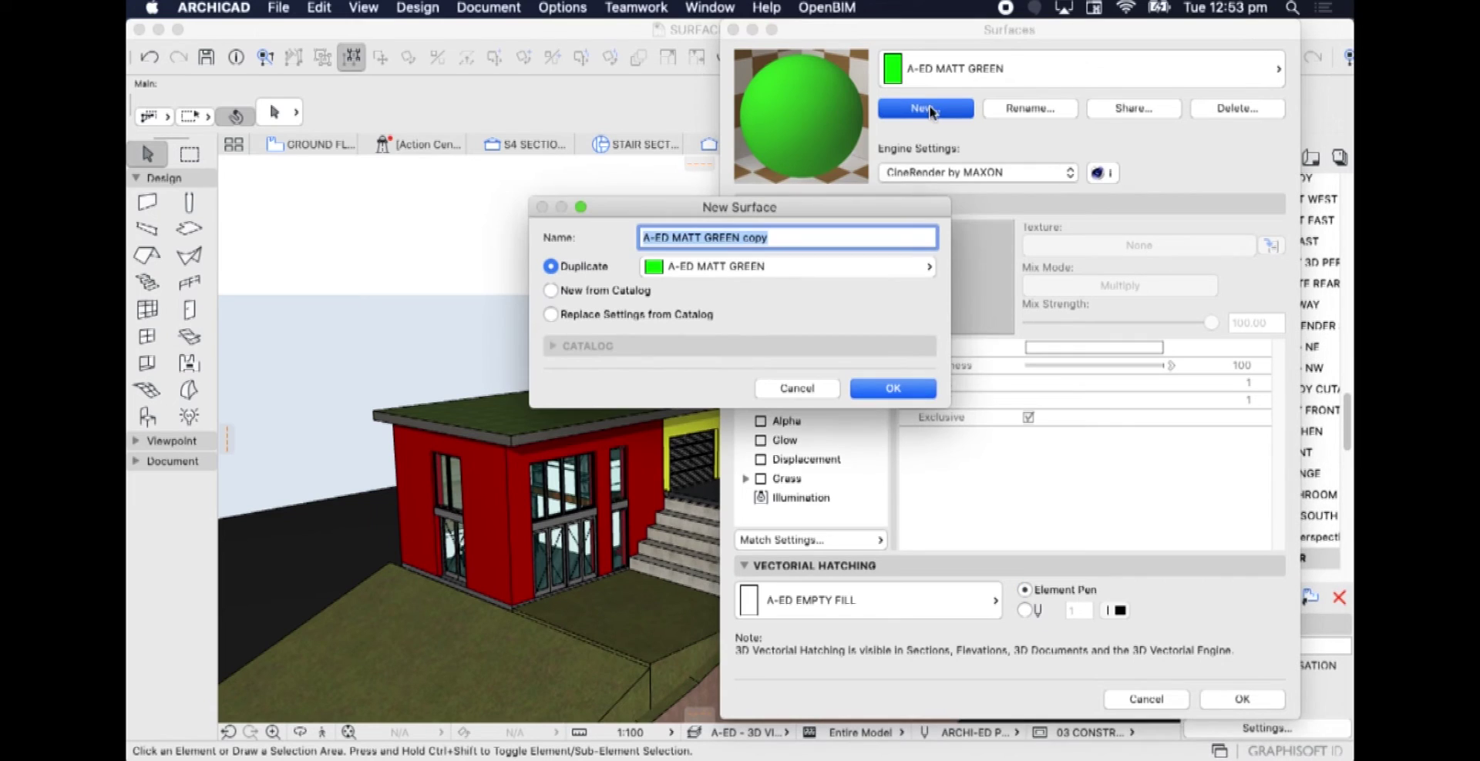
left_click(572, 291)
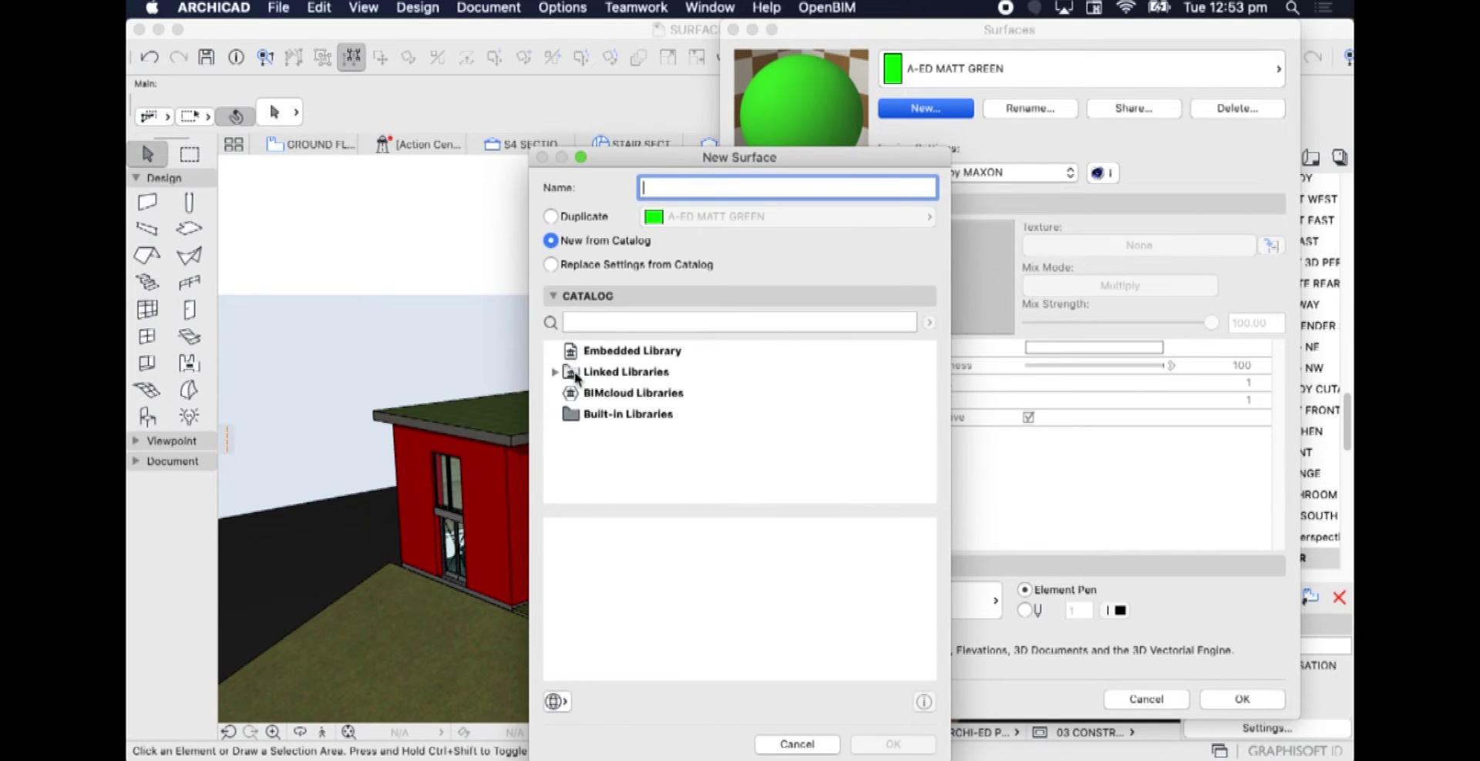
left_click(555, 372)
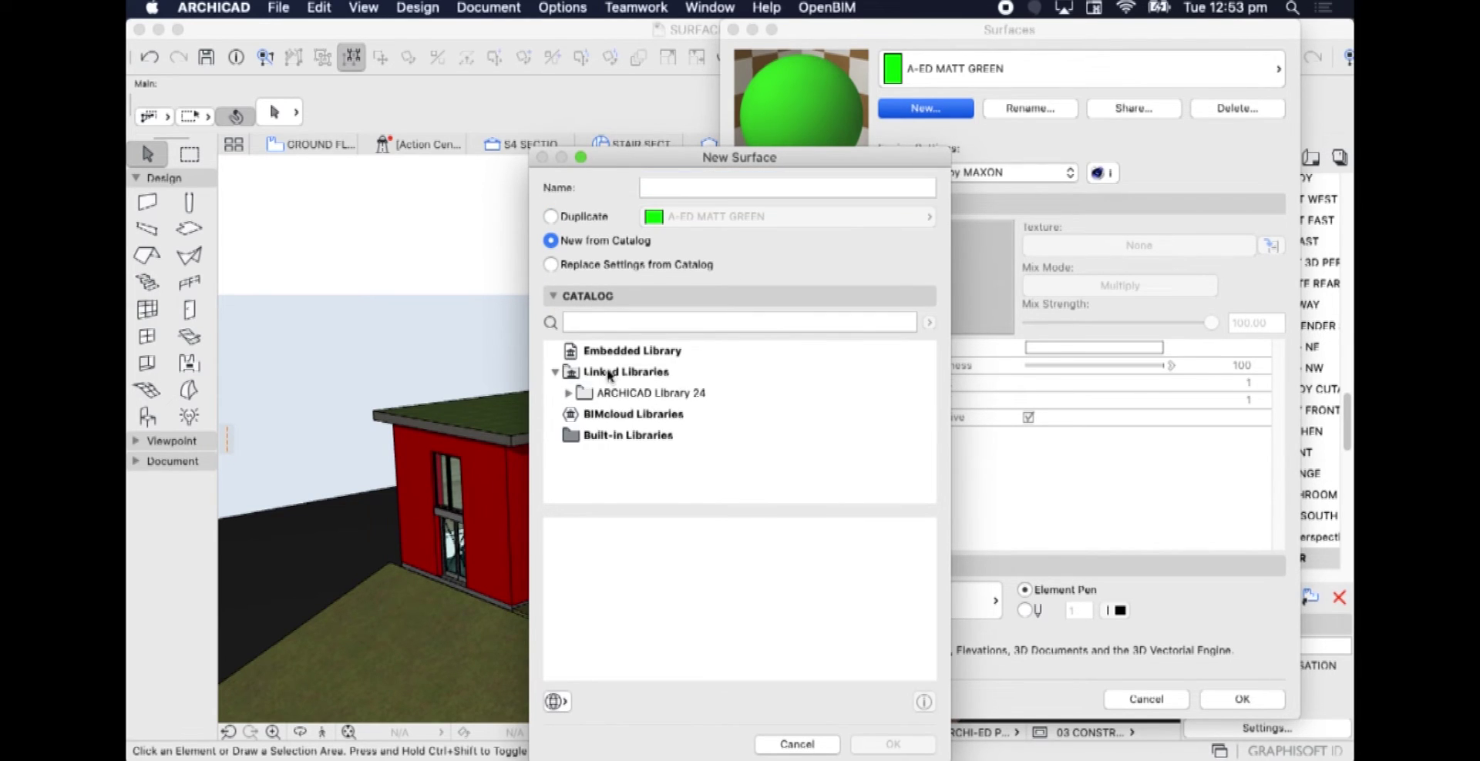
left_click(569, 394)
scroll(646, 430, "down", 3)
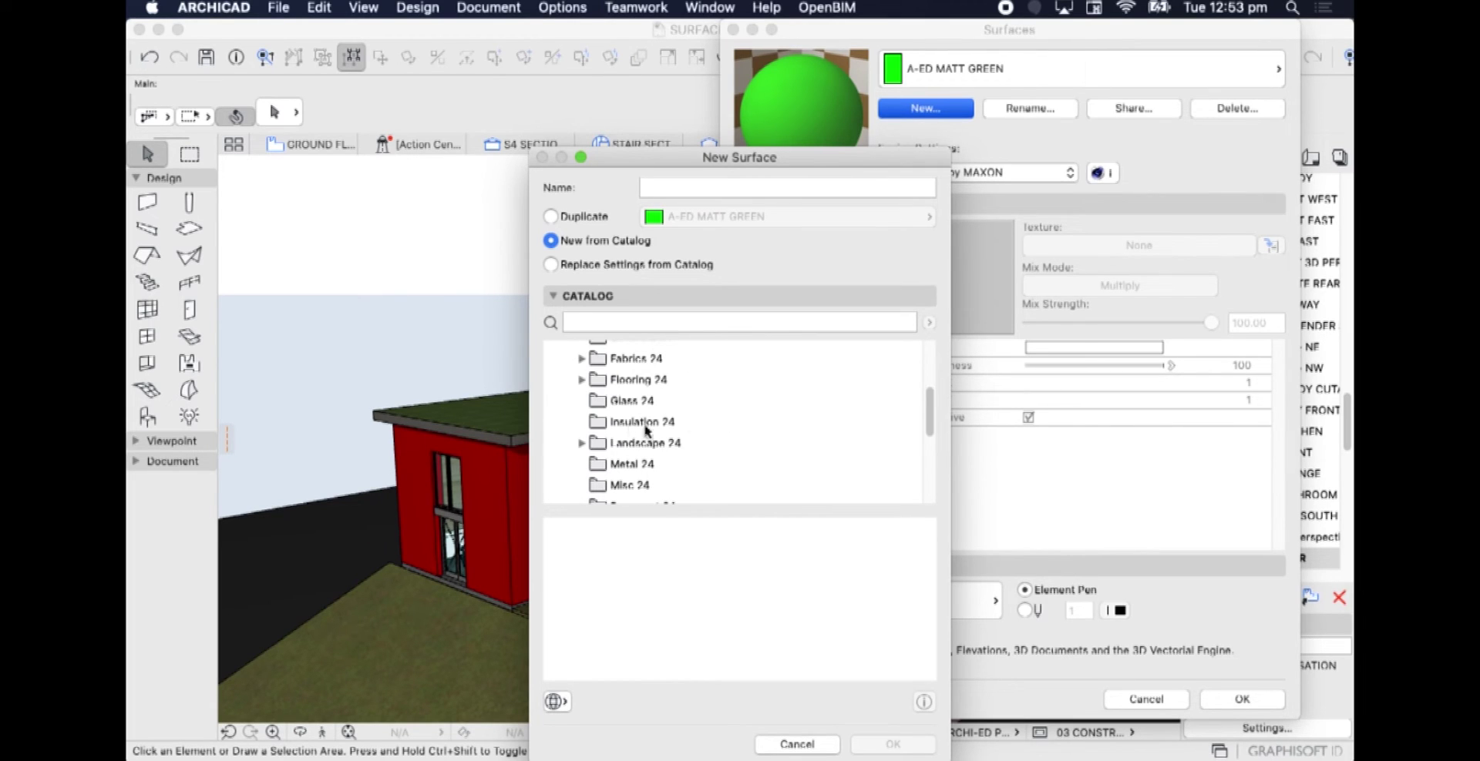
Expand Flooring 24, browse its subfolders and move the New Surface window up-left.
left_click(583, 380)
scroll(694, 385, "down", 2)
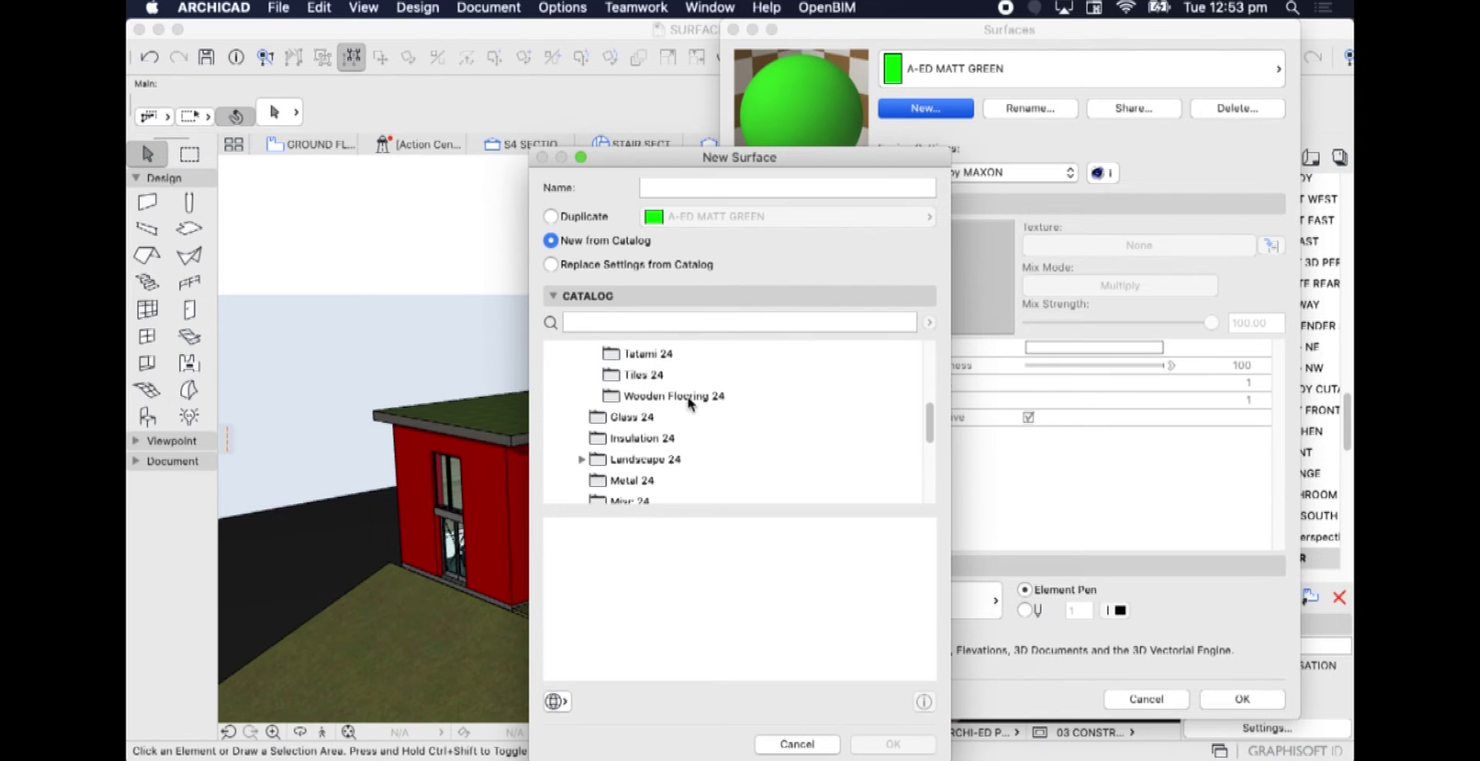
scroll(673, 366, "down", 5)
scroll(672, 366, "down", 1)
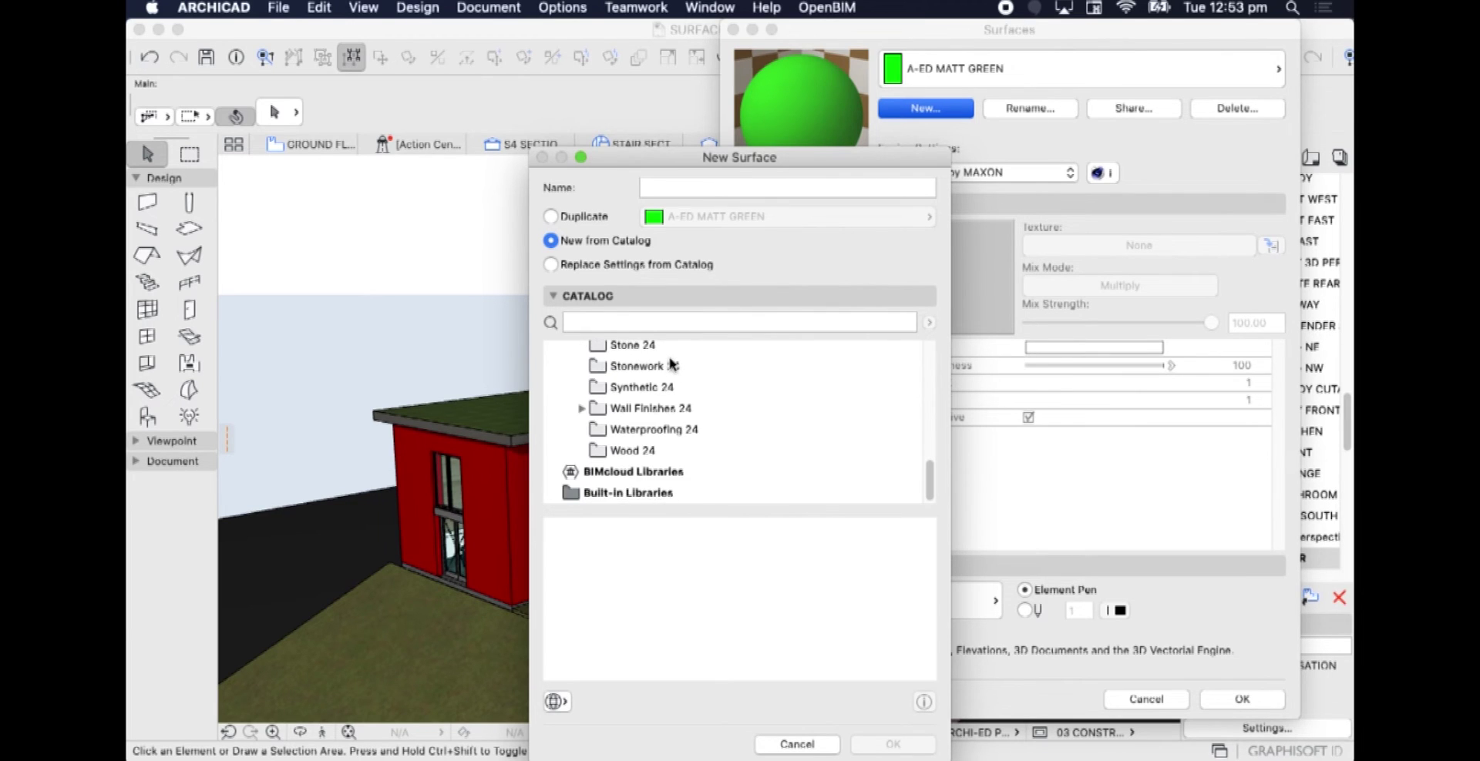
scroll(678, 409, "up", 6)
scroll(681, 414, "up", 8)
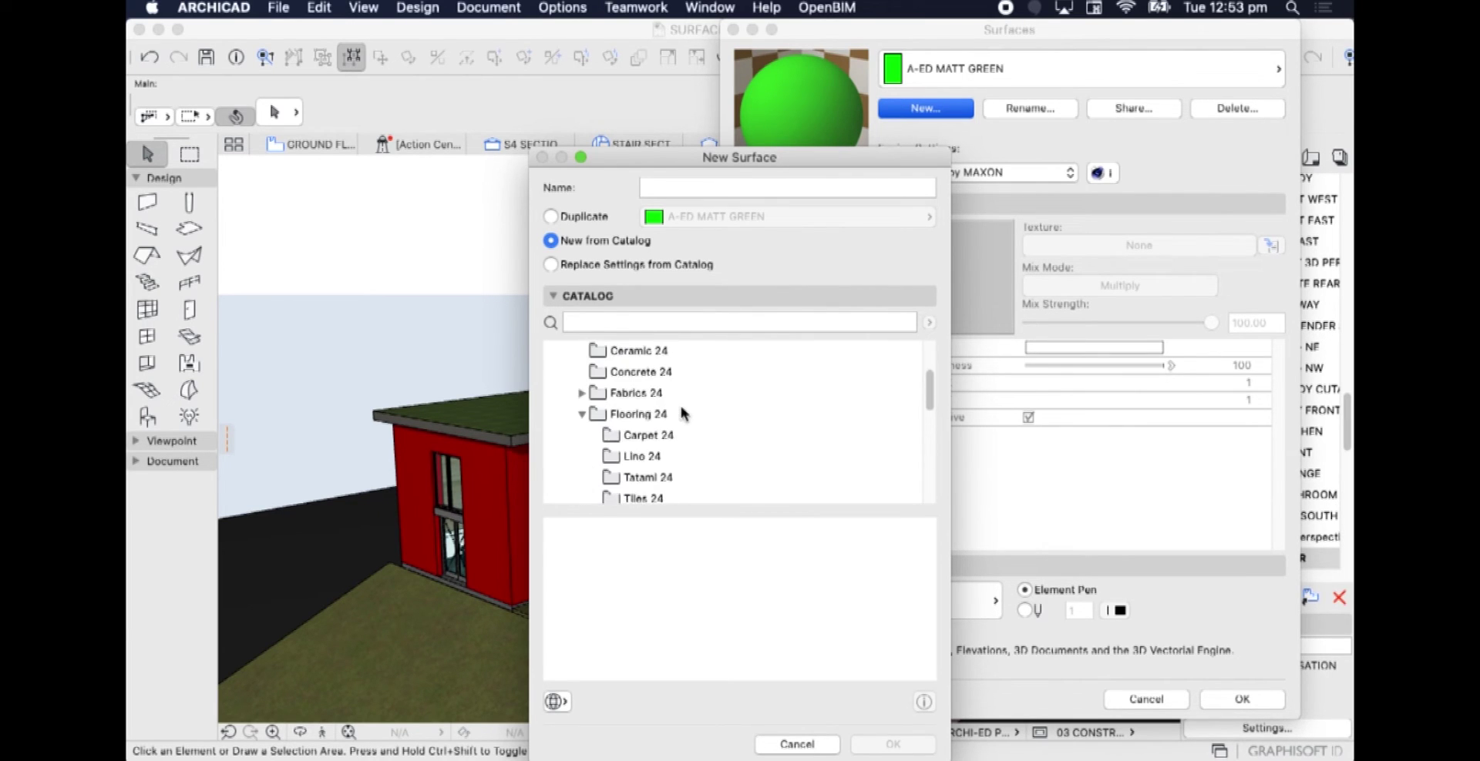
scroll(678, 379, "down", 1)
scroll(678, 378, "down", 4)
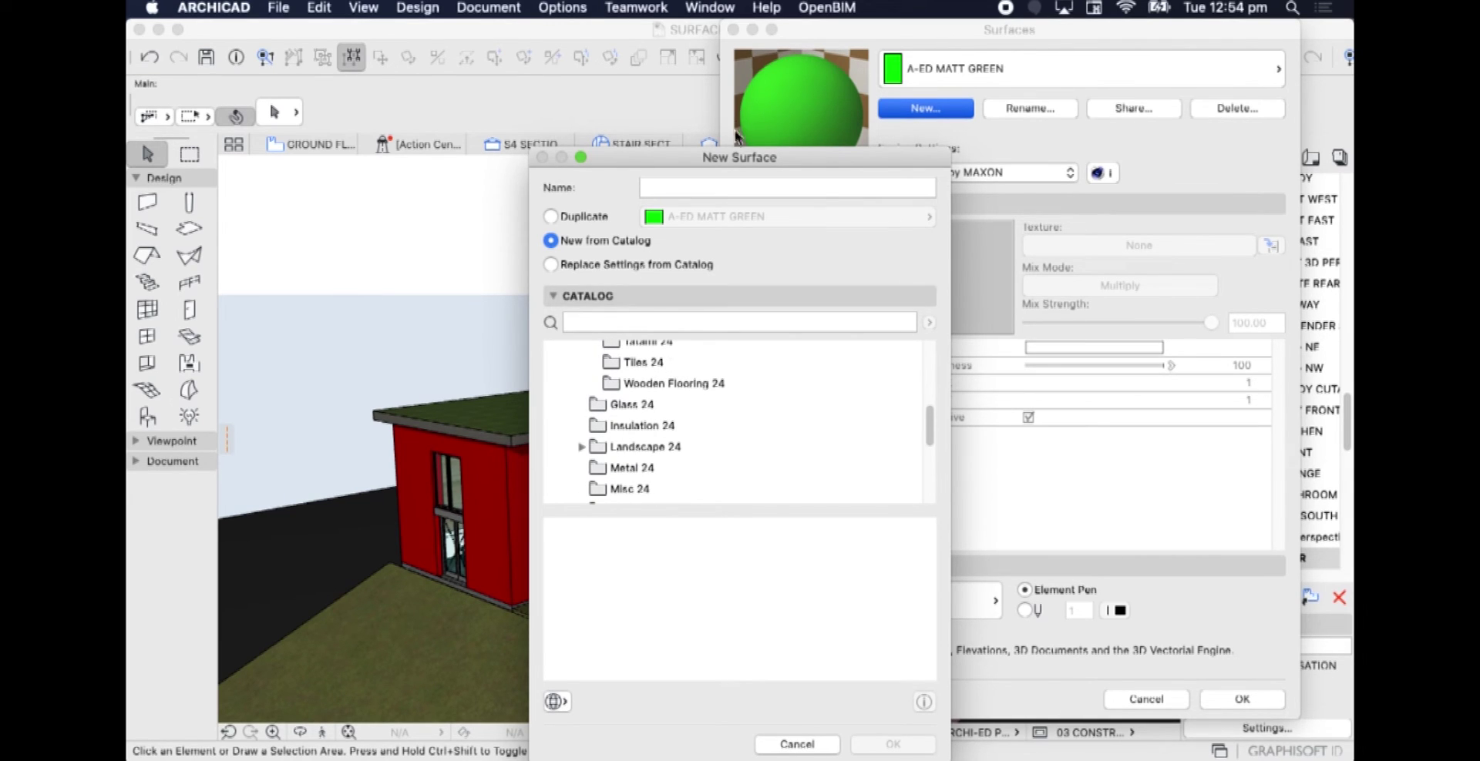
left_click_drag(669, 157, 543, 73)
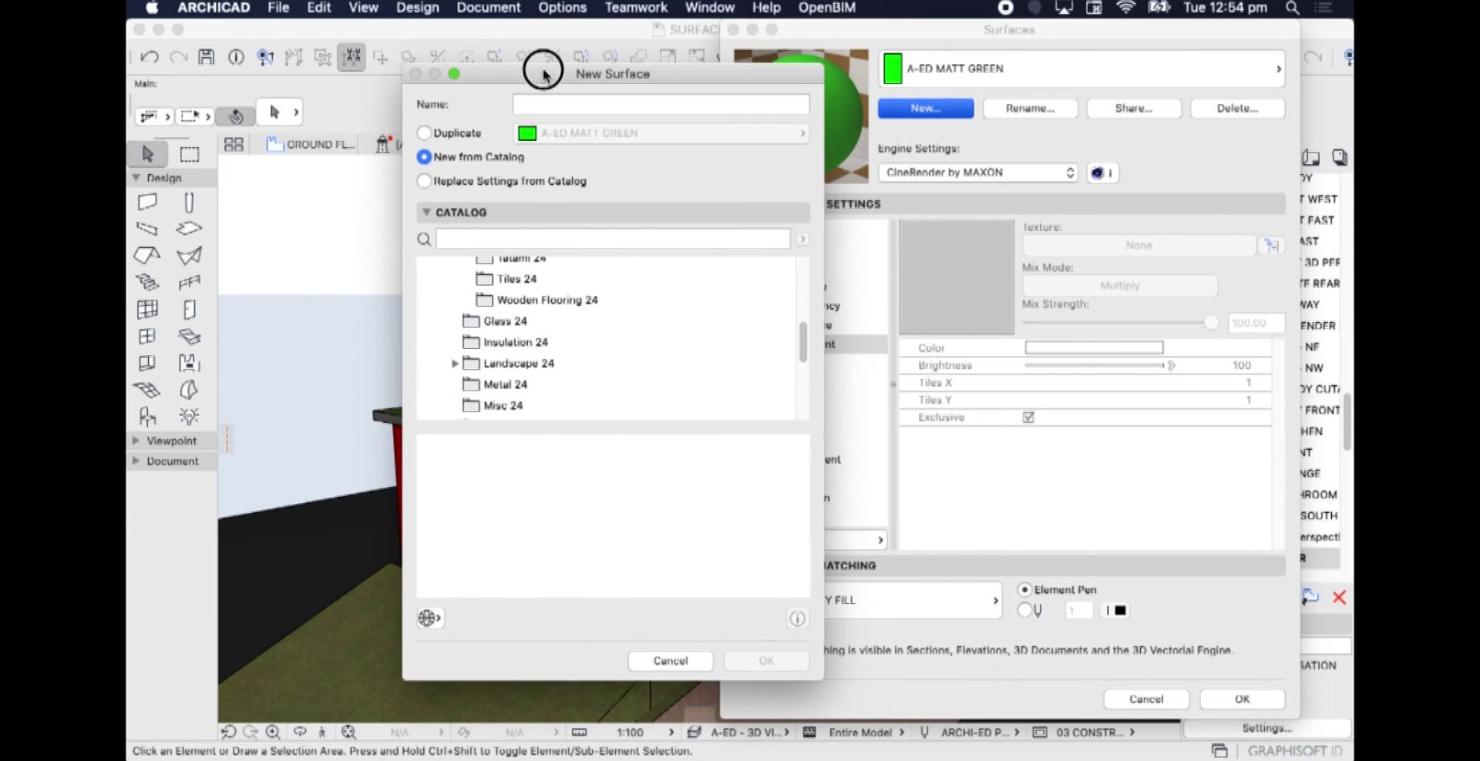
Cancel the catalog surface, then try duplicating A-ED MATT GREEN and cancel that too.
left_click(669, 662)
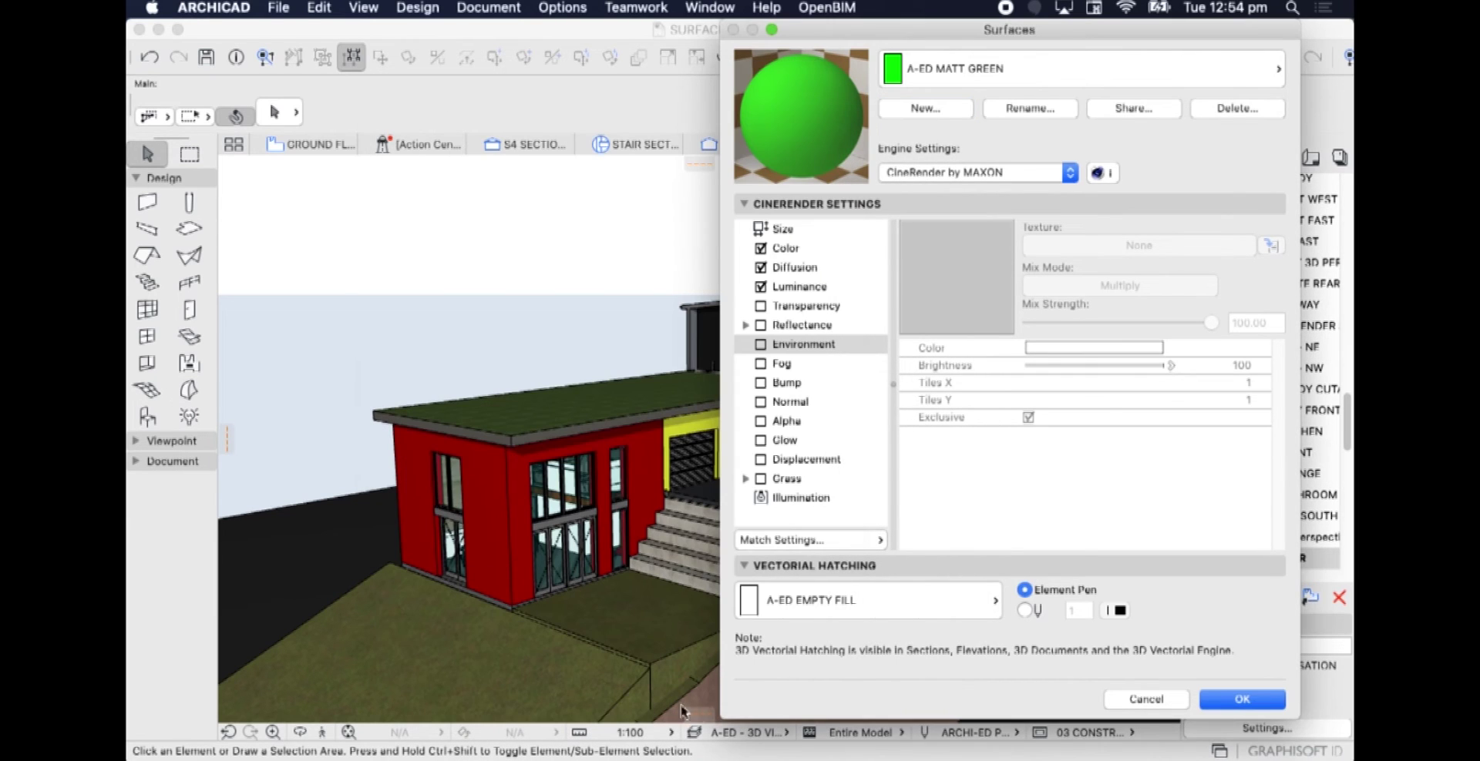
left_click(1006, 73)
left_click(1150, 158)
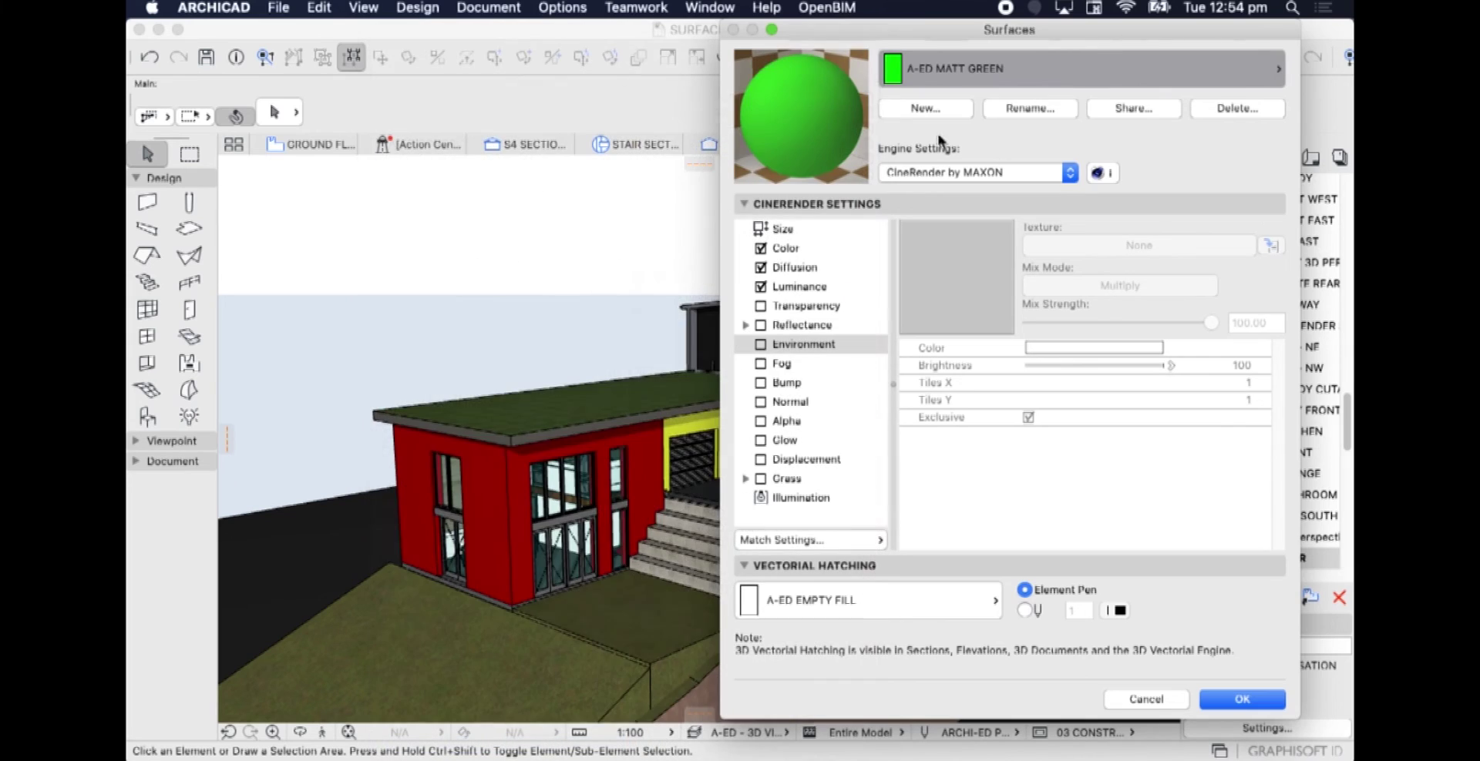
left_click(925, 108)
left_click(453, 133)
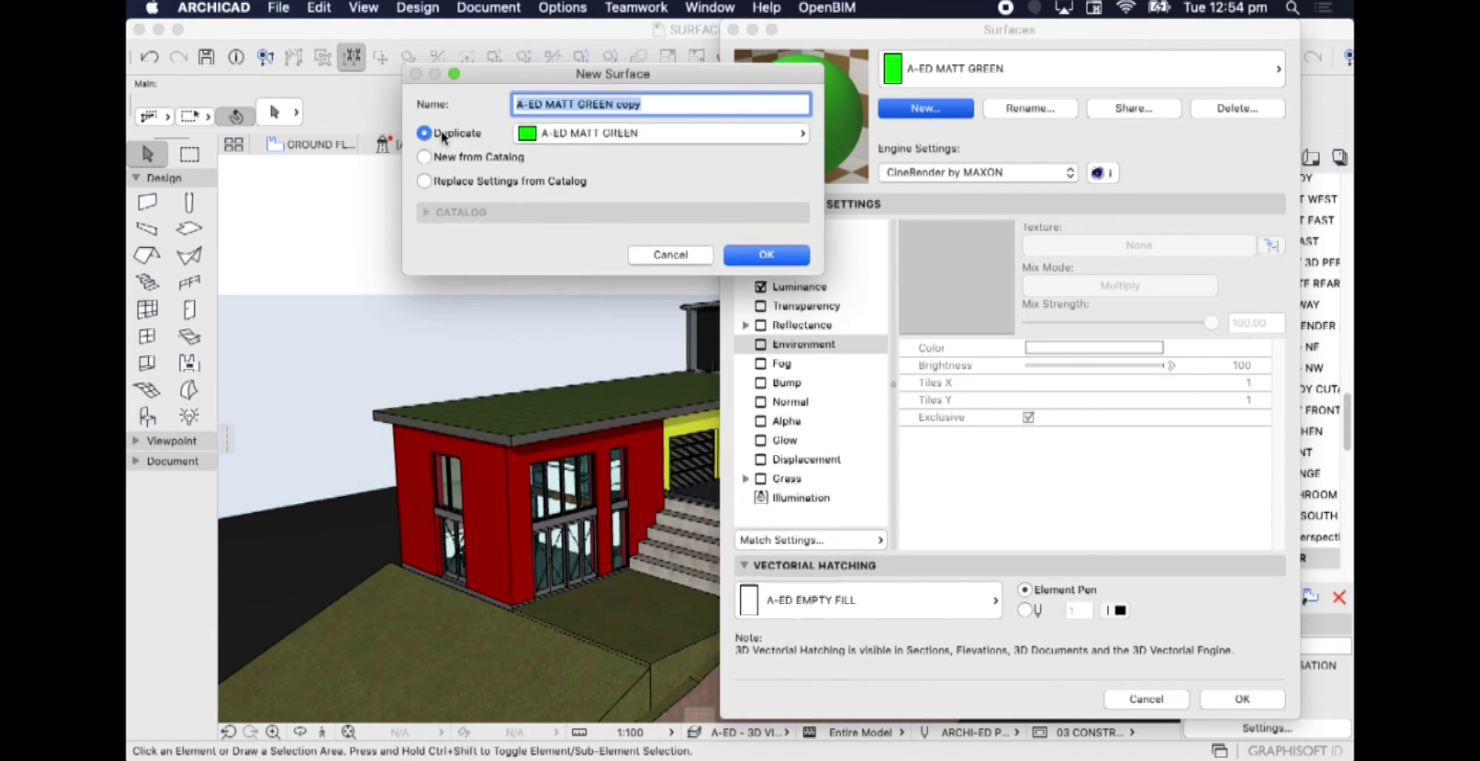
left_click(669, 255)
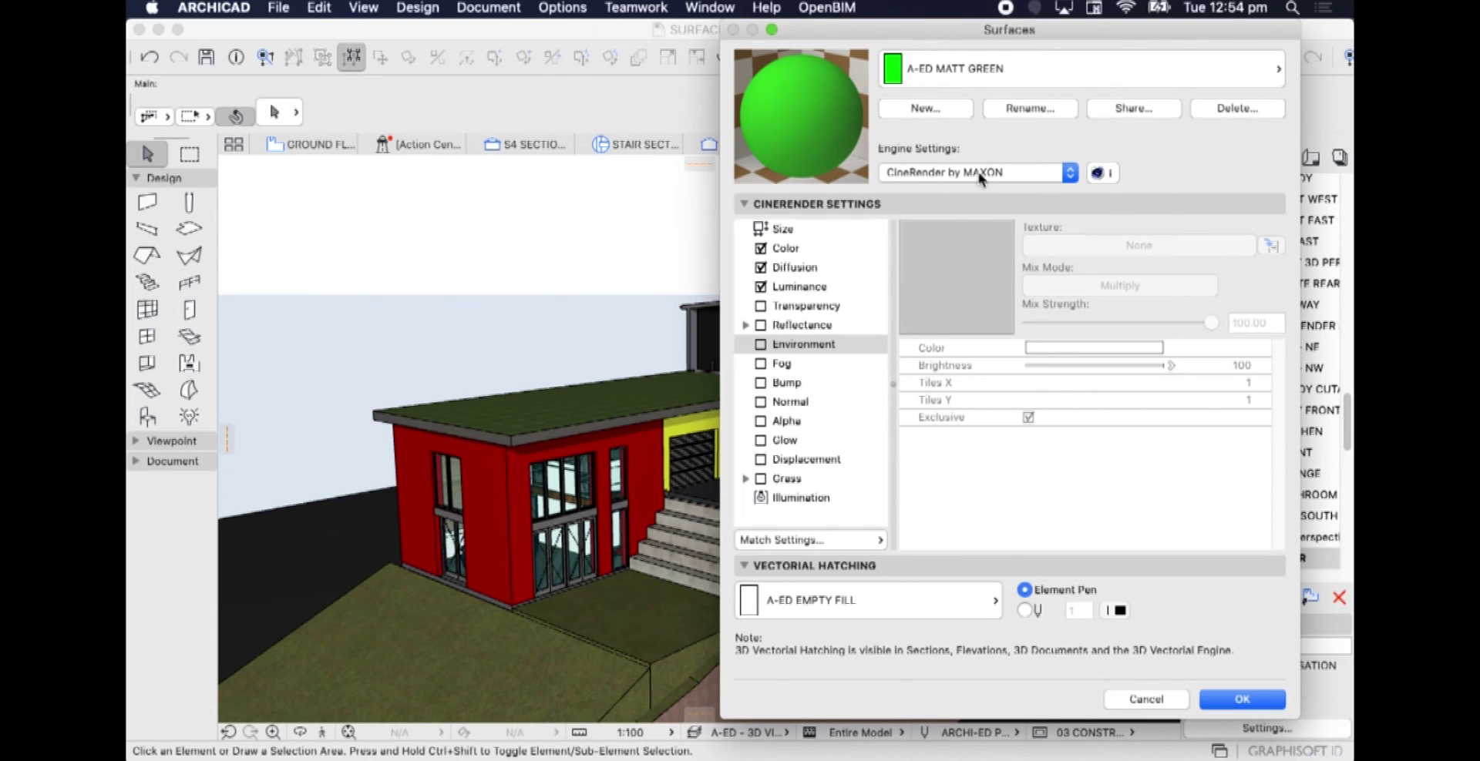
Browse ARCHICAD Library 24 > Brick 24 in New from Catalog, then cancel without creating.
left_click(939, 109)
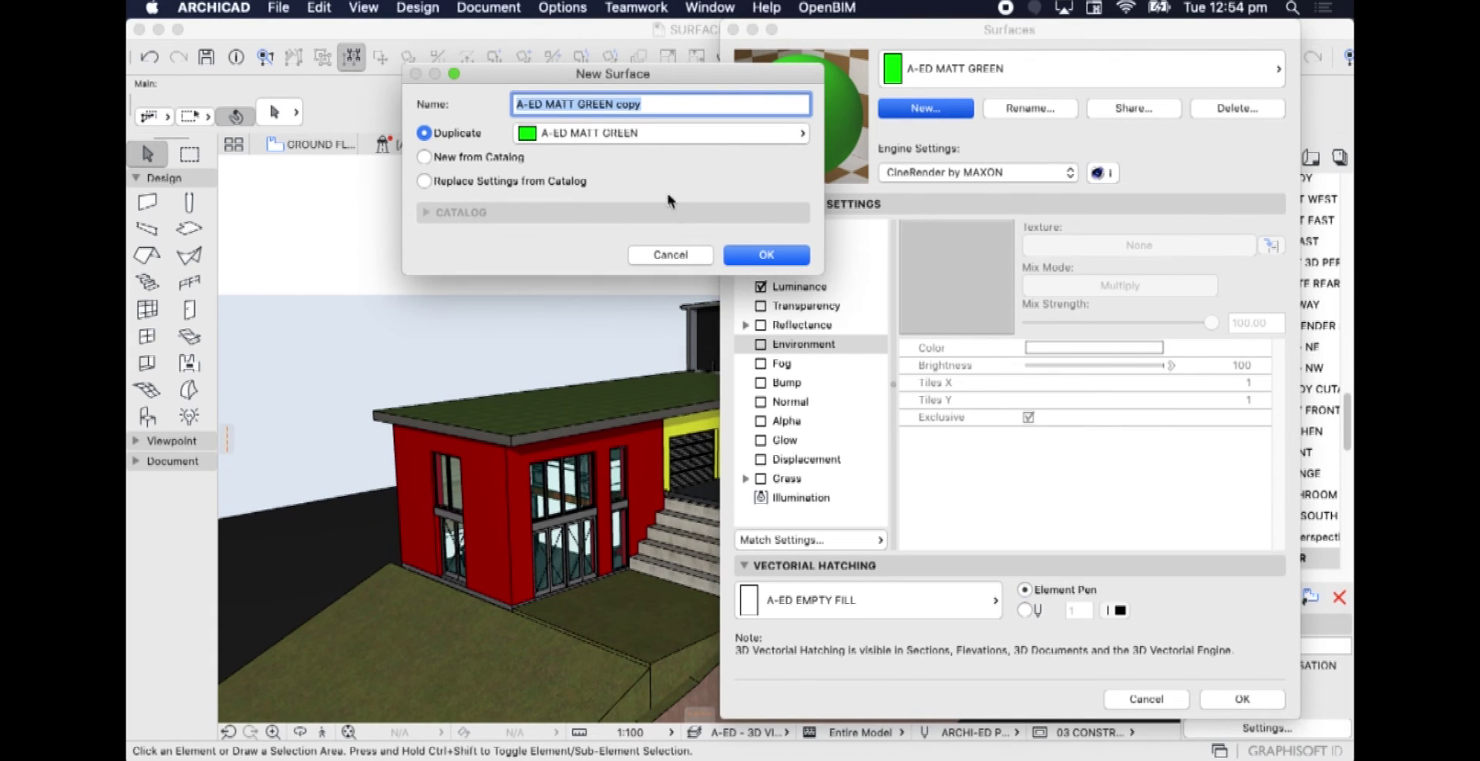
left_click(478, 157)
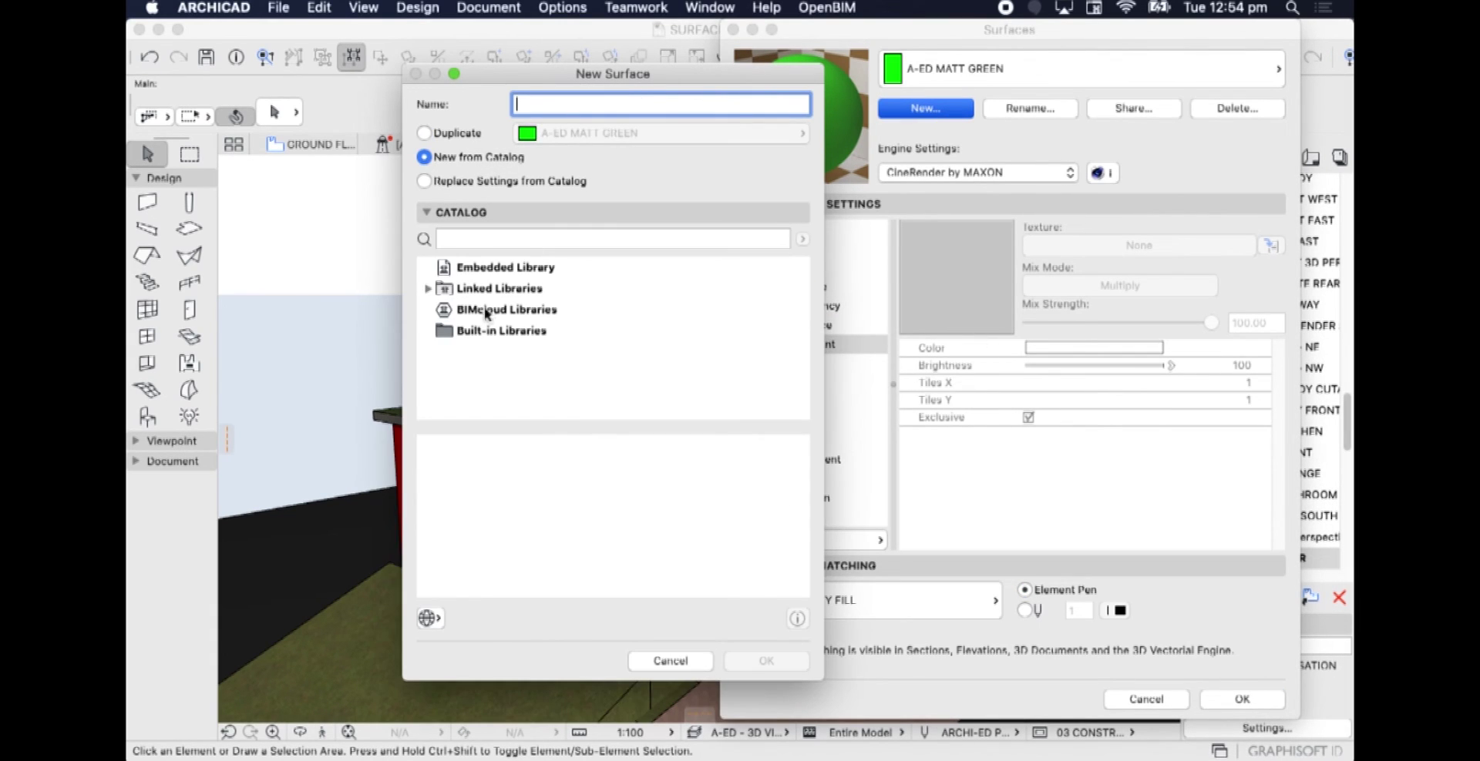
left_click(440, 293)
double_click(477, 480)
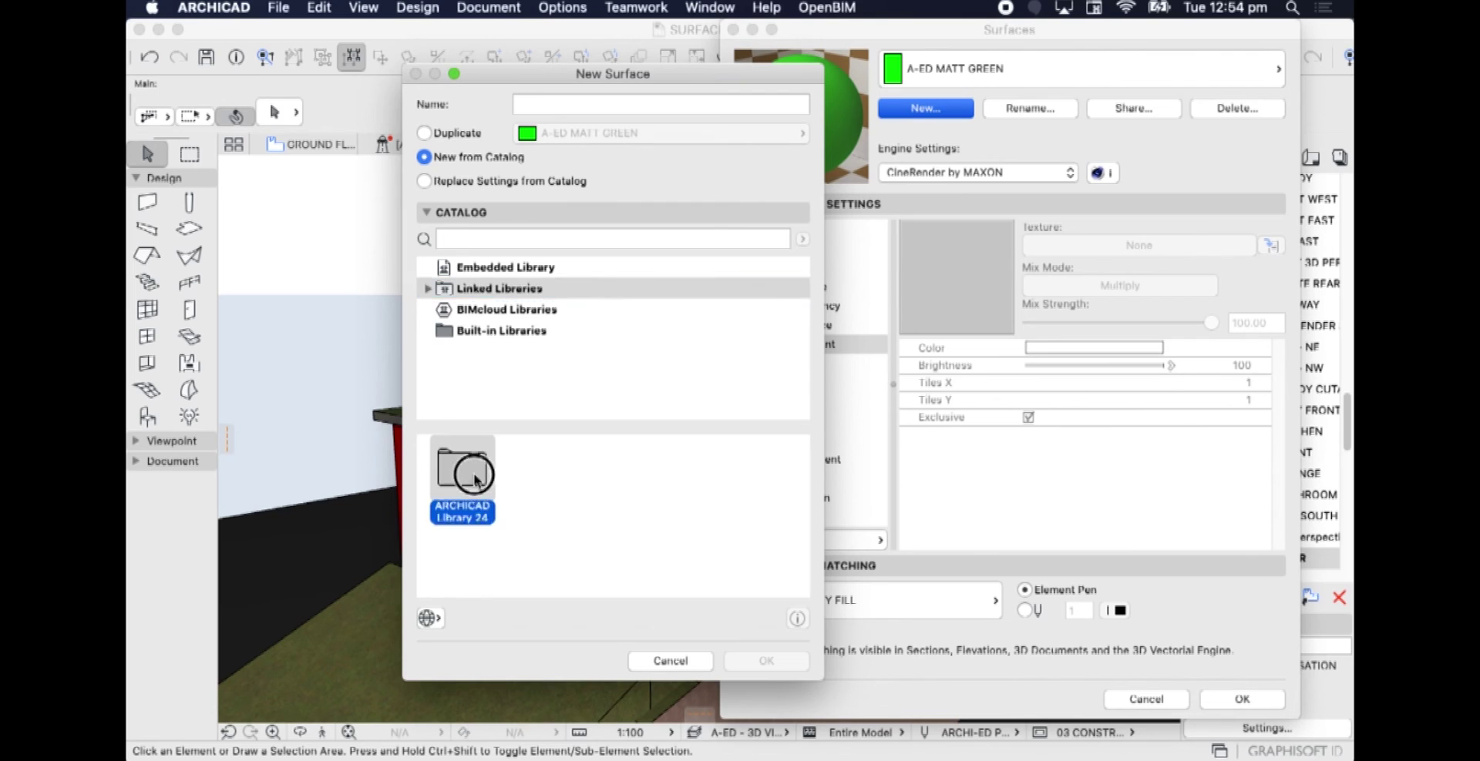
double_click(465, 472)
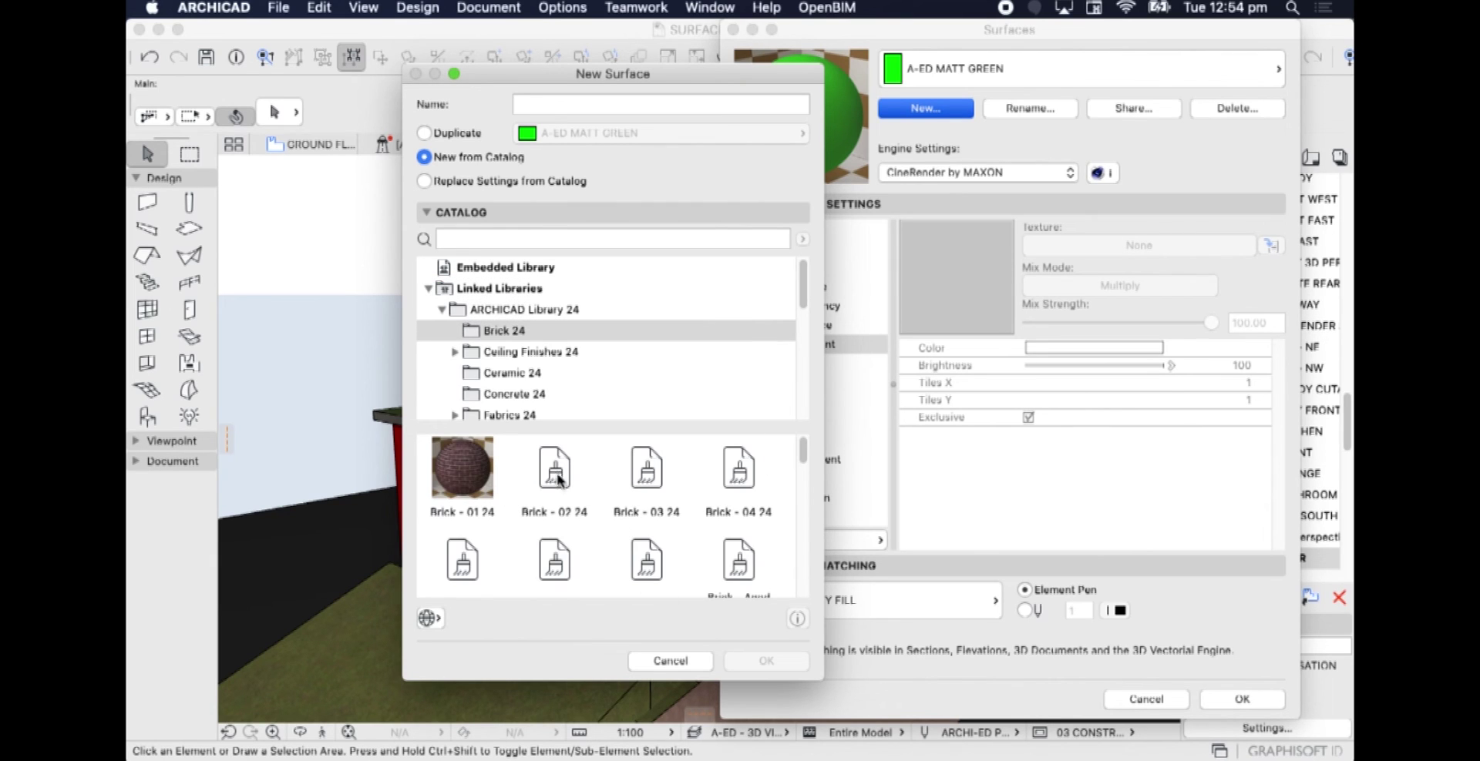
scroll(659, 494, "down", 10)
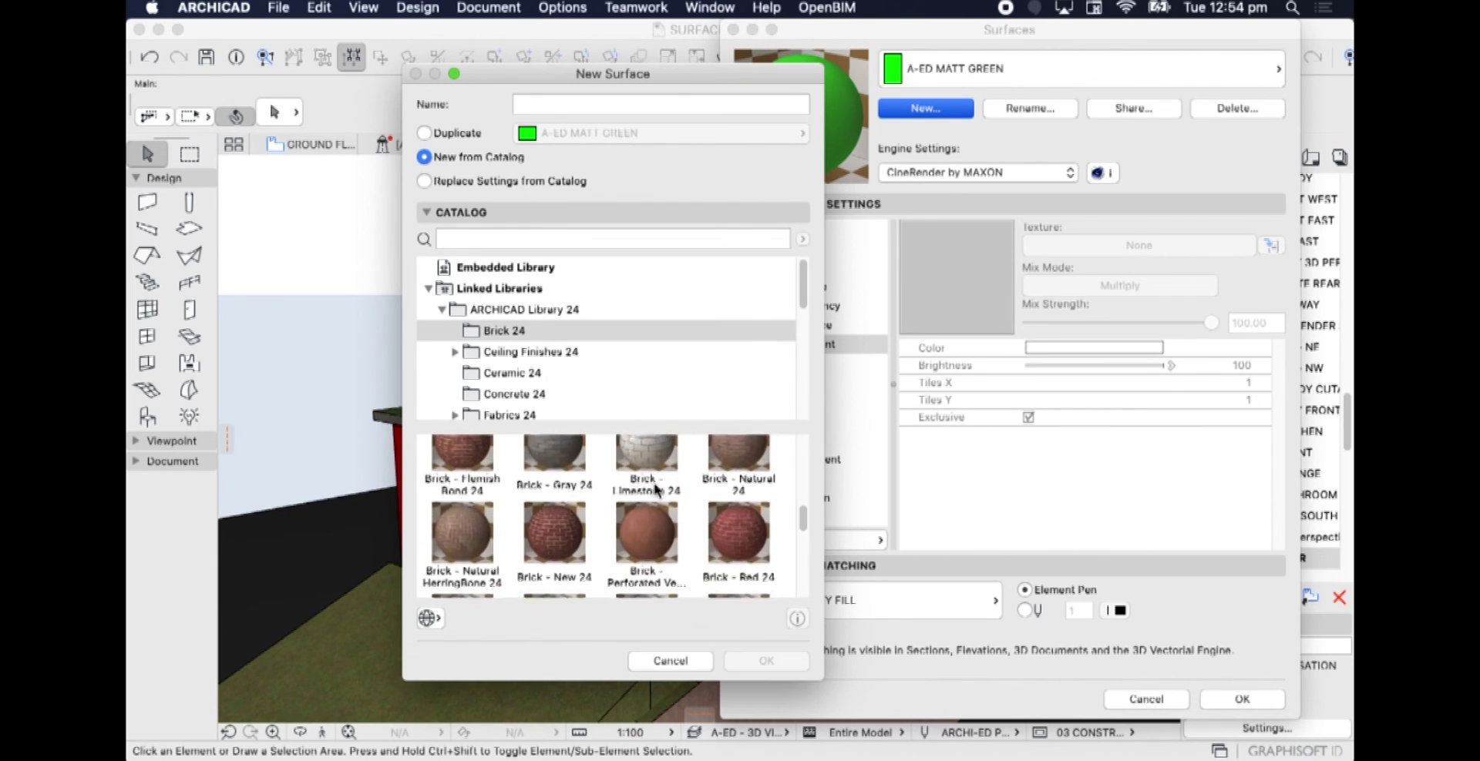
scroll(655, 493, "down", 3)
left_click(669, 662)
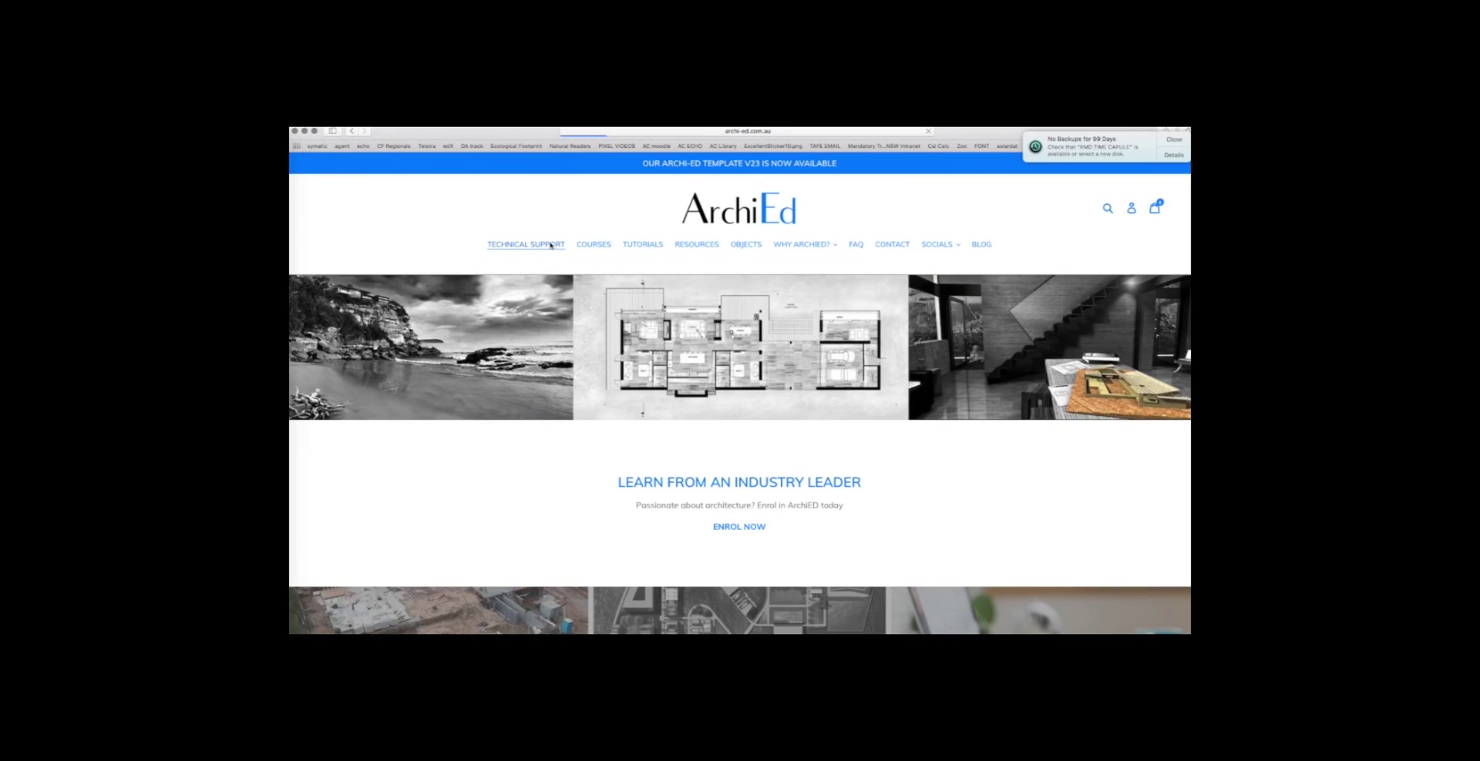
Open the ArchiEd Request A Video Tutorial product page, priced at $29.95.
left_click(757, 600)
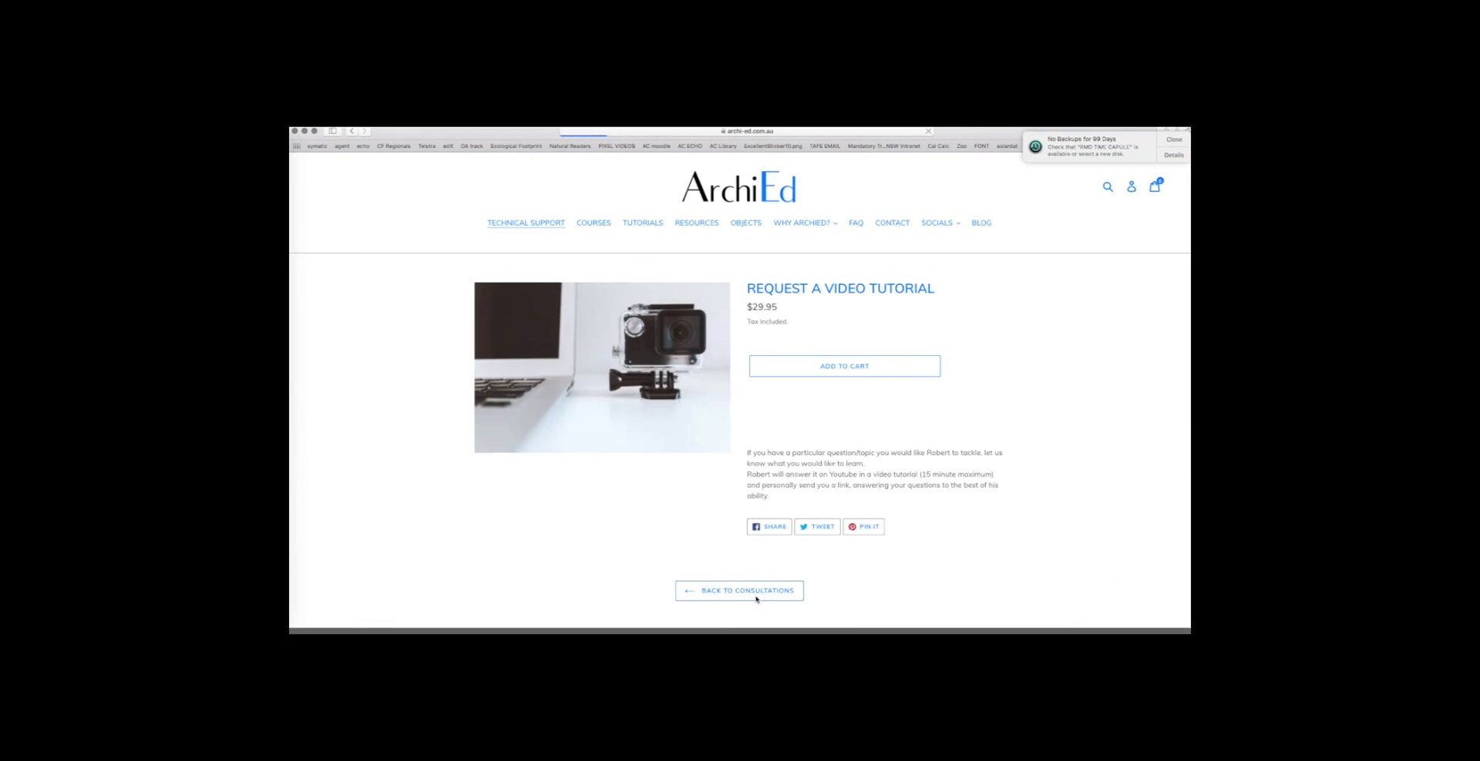